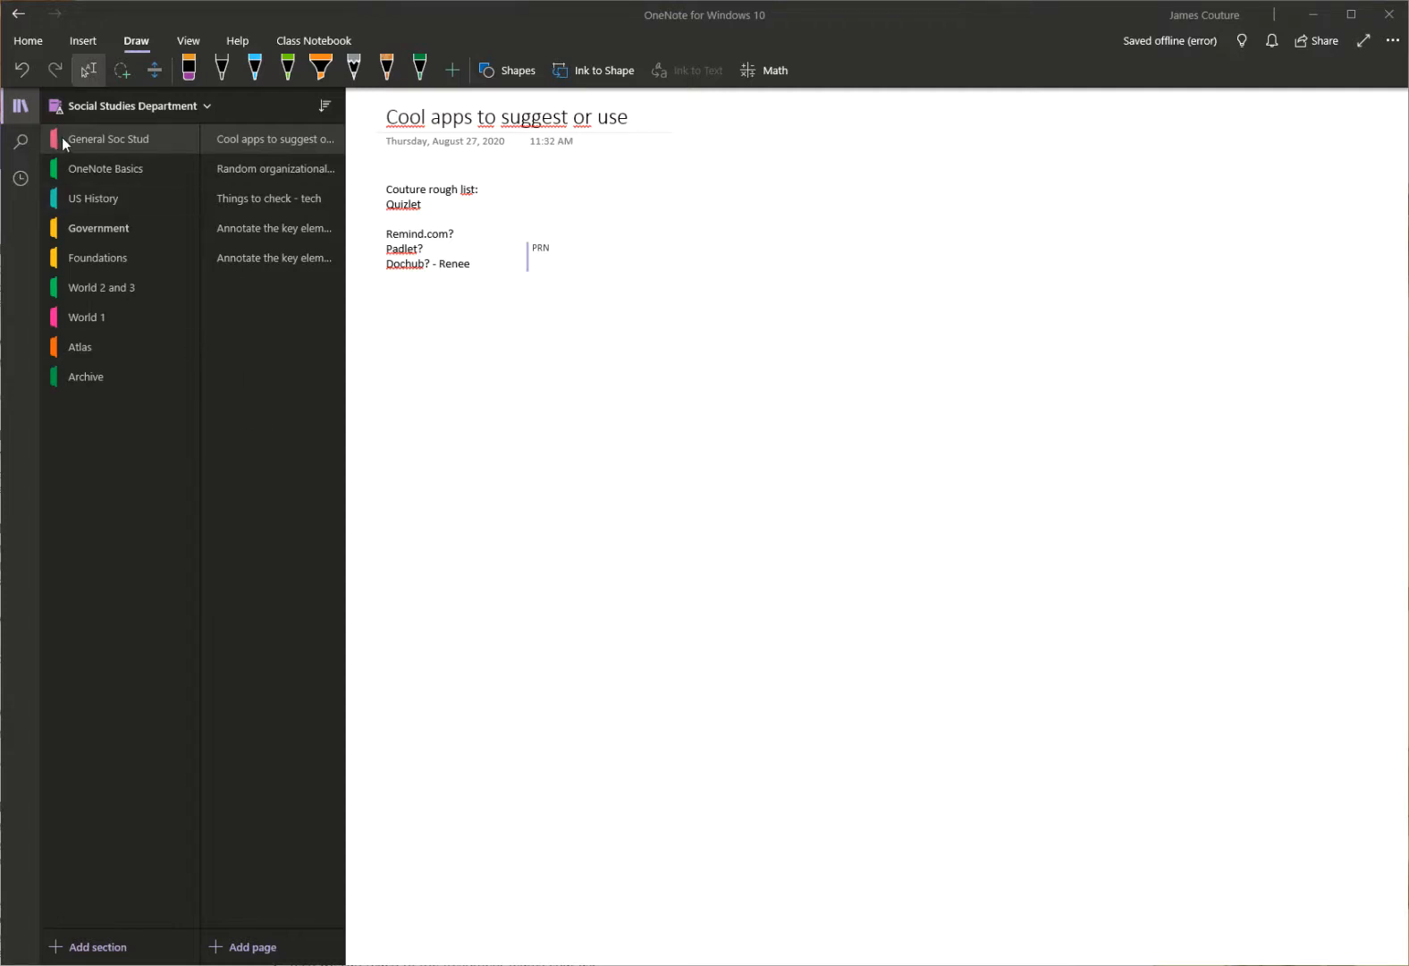
- Add a new blank page to the General Soc Stud section
right_click(268, 350)
left_click(243, 321)
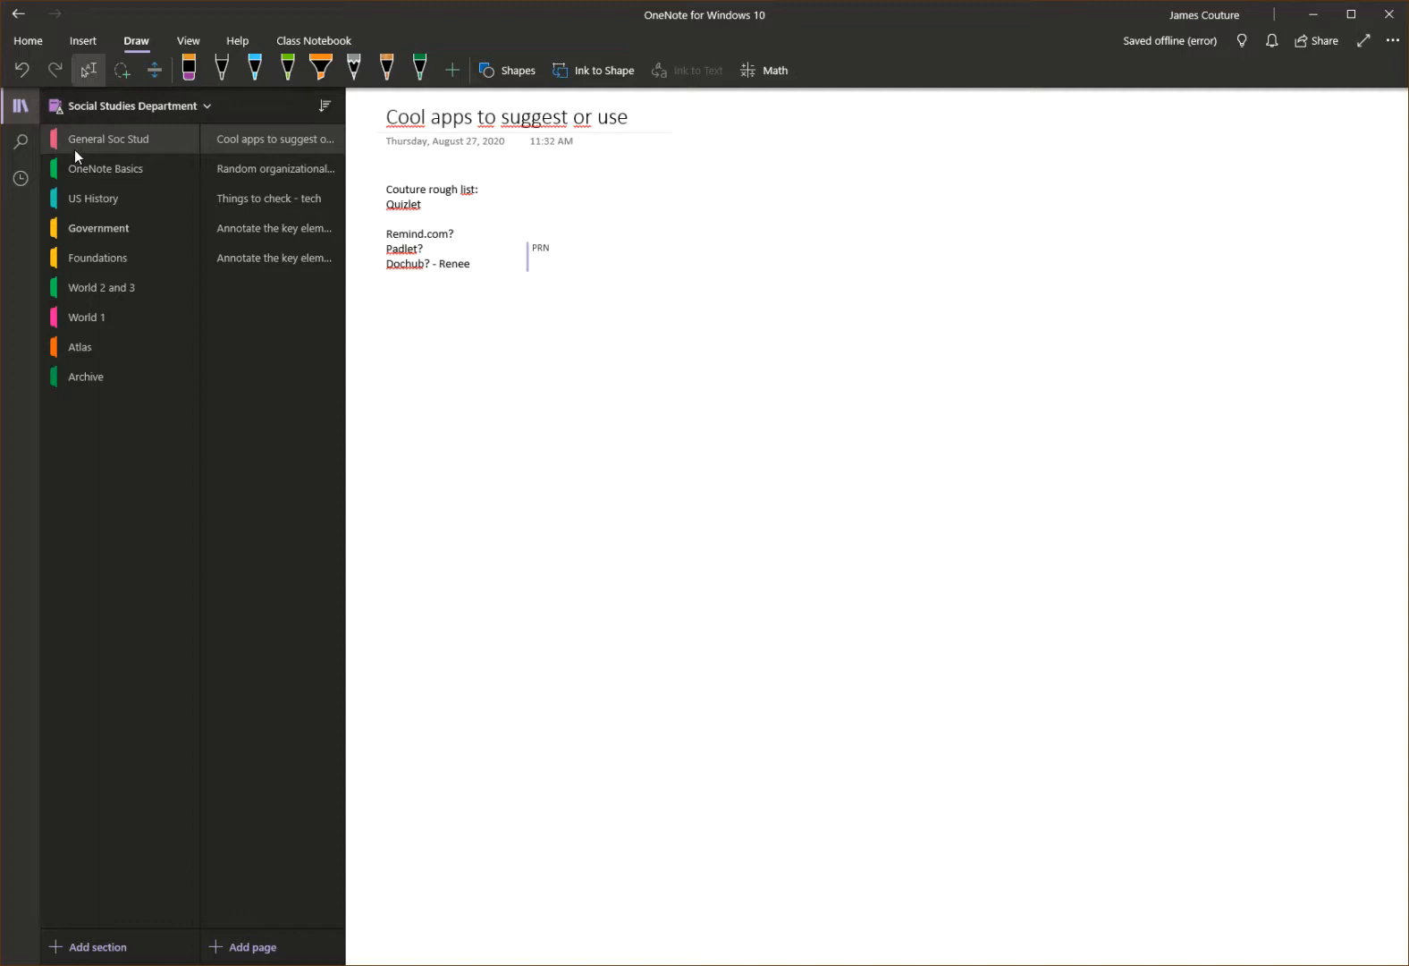
right_click(235, 286)
left_click(272, 300)
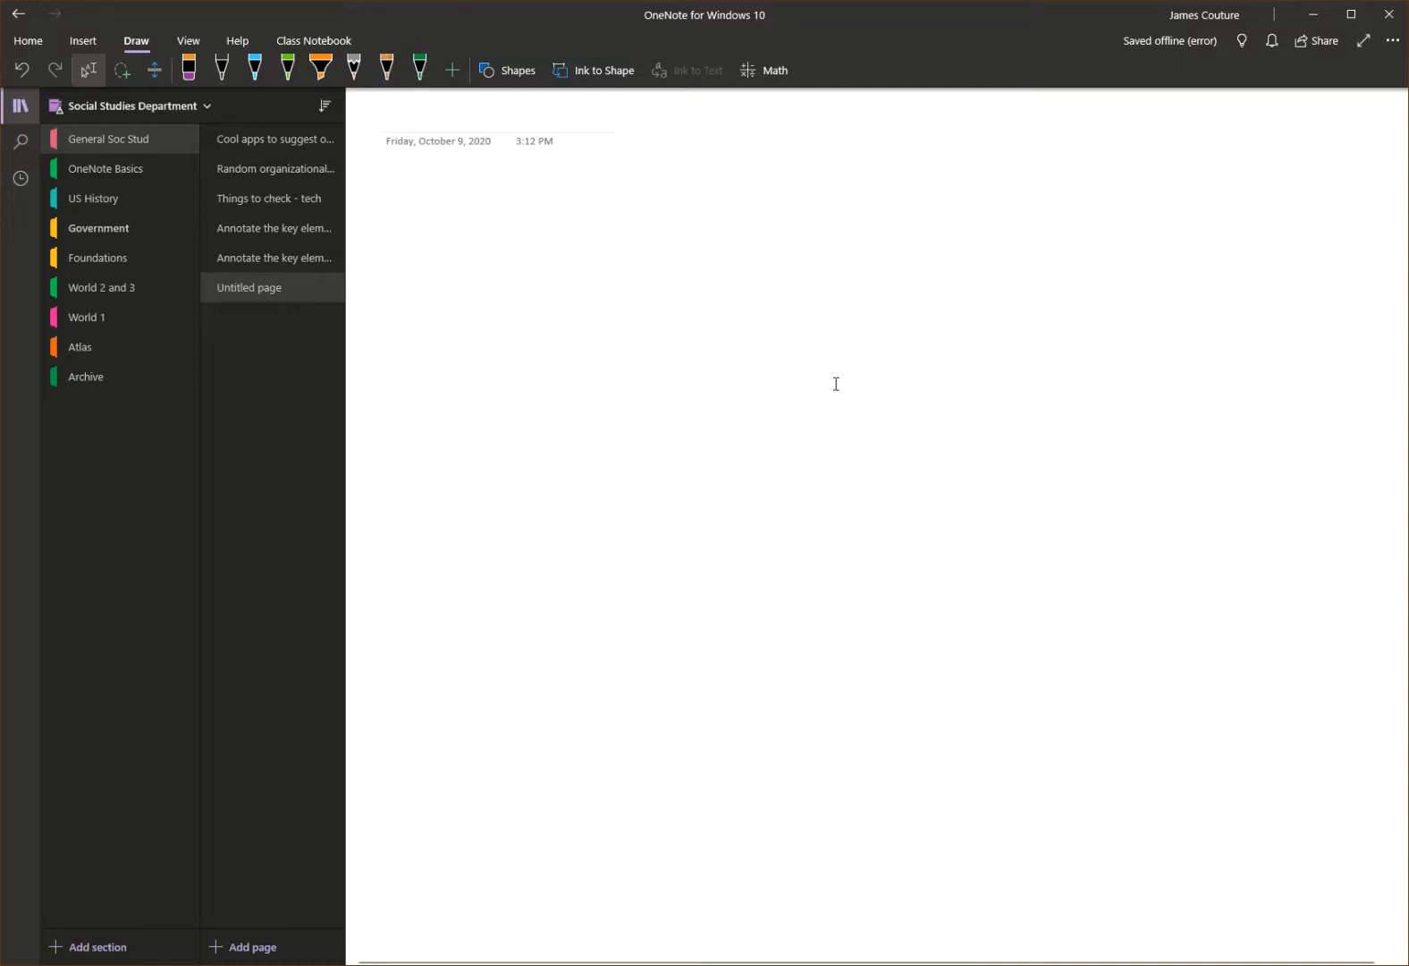
- Insert the Velazquez Pope Innocent painting from the Meat and Popes folder into the blank page as a picture from file
right_click(403, 188)
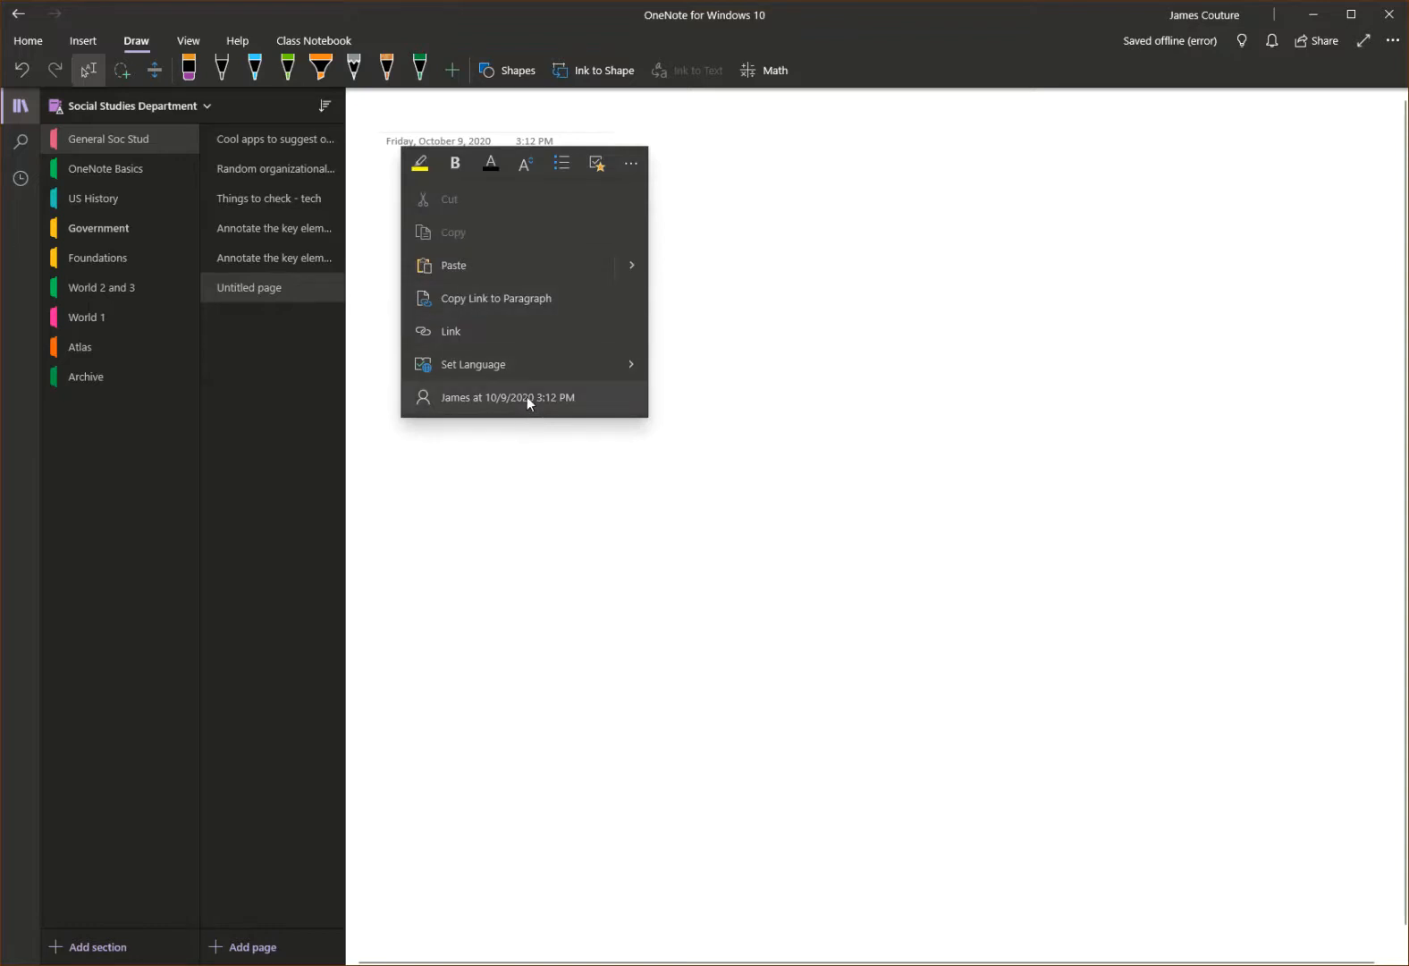
left_click(564, 525)
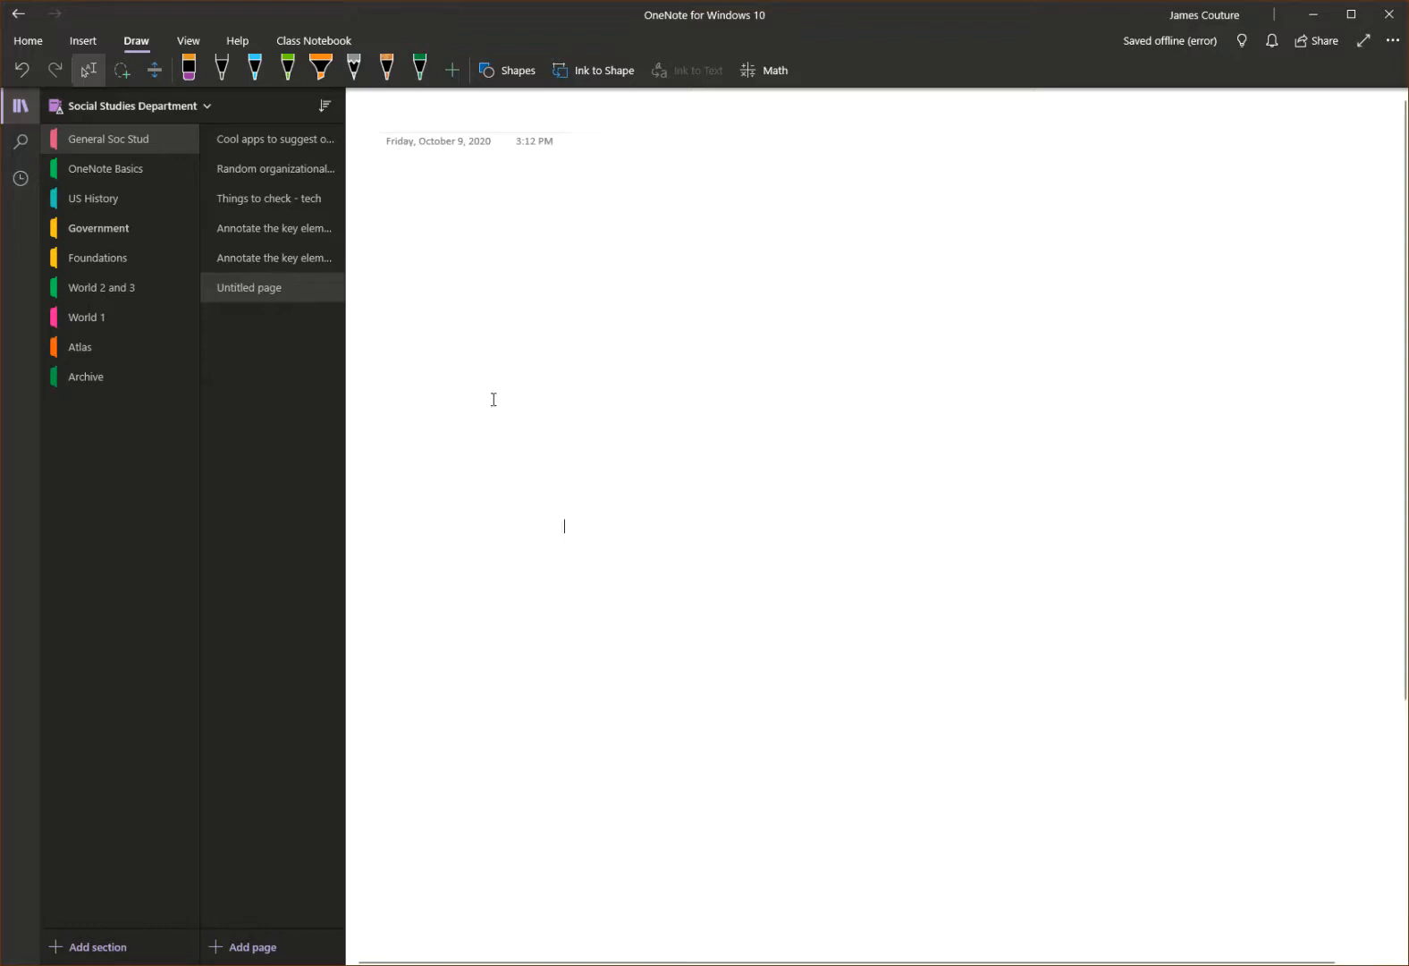
left_click(81, 52)
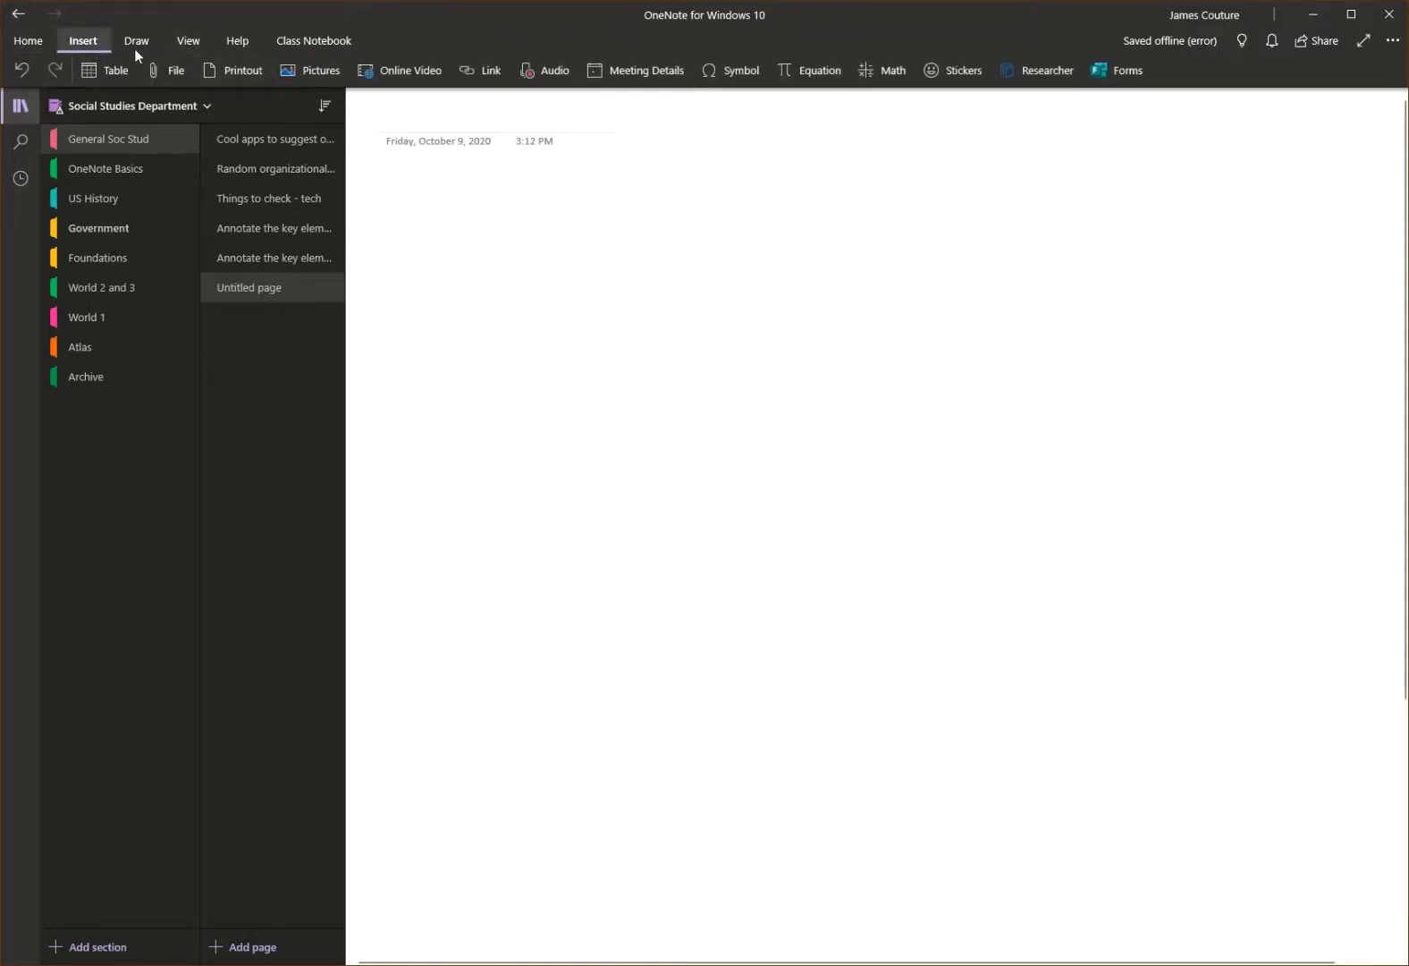
left_click(311, 73)
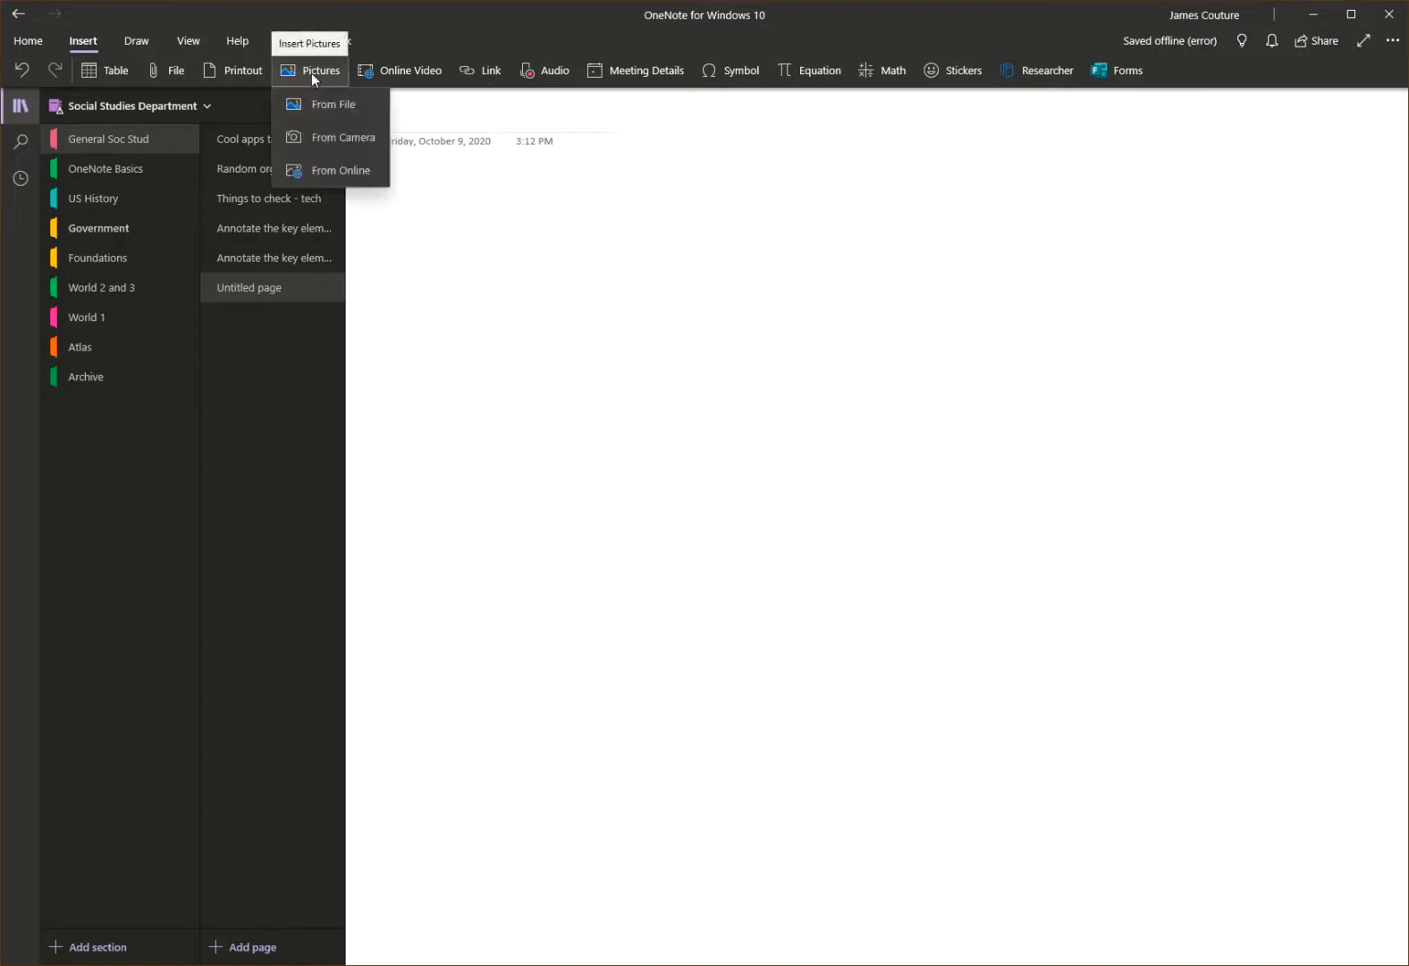
left_click(328, 108)
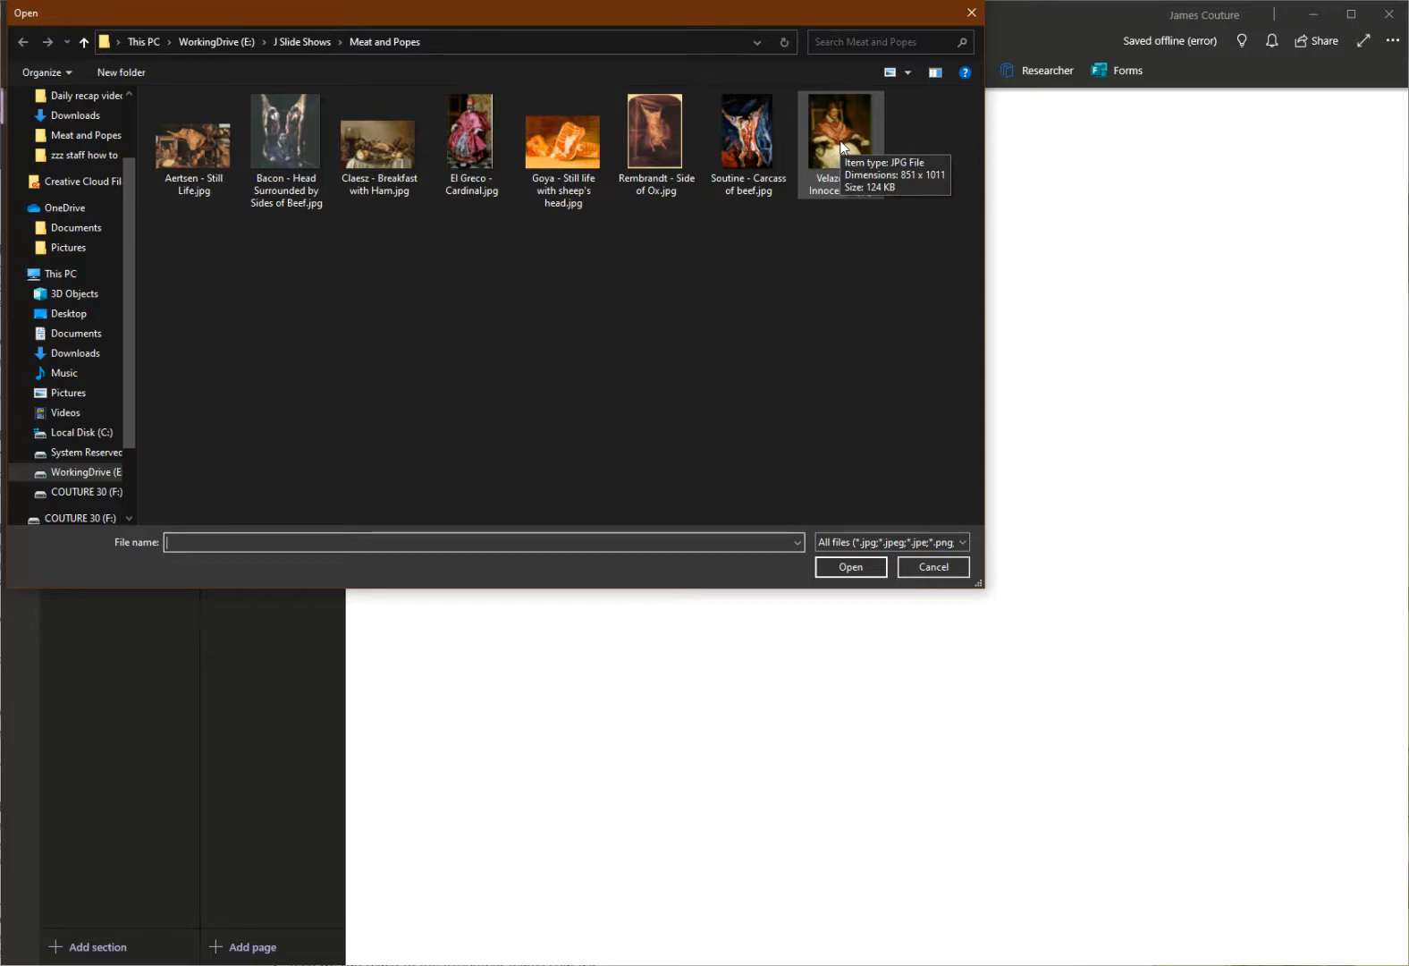
double_click(840, 134)
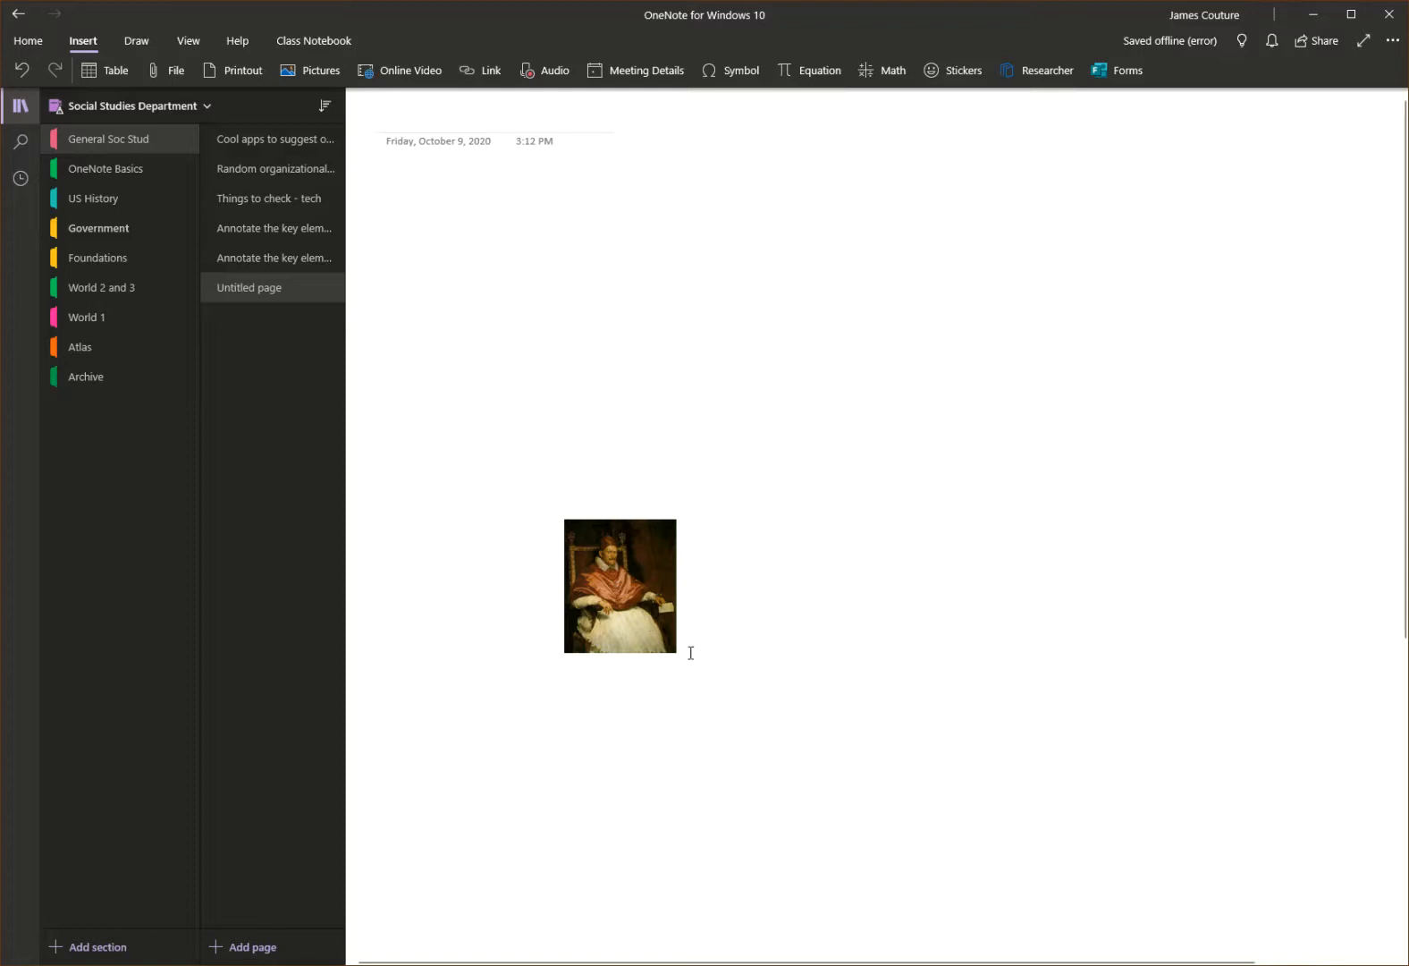
- Move the painting to the page's left margin below the date and enlarge it to fill most of the page width
left_click(638, 584)
left_click_drag(679, 652, 930, 952)
left_click_drag(785, 659, 582, 390)
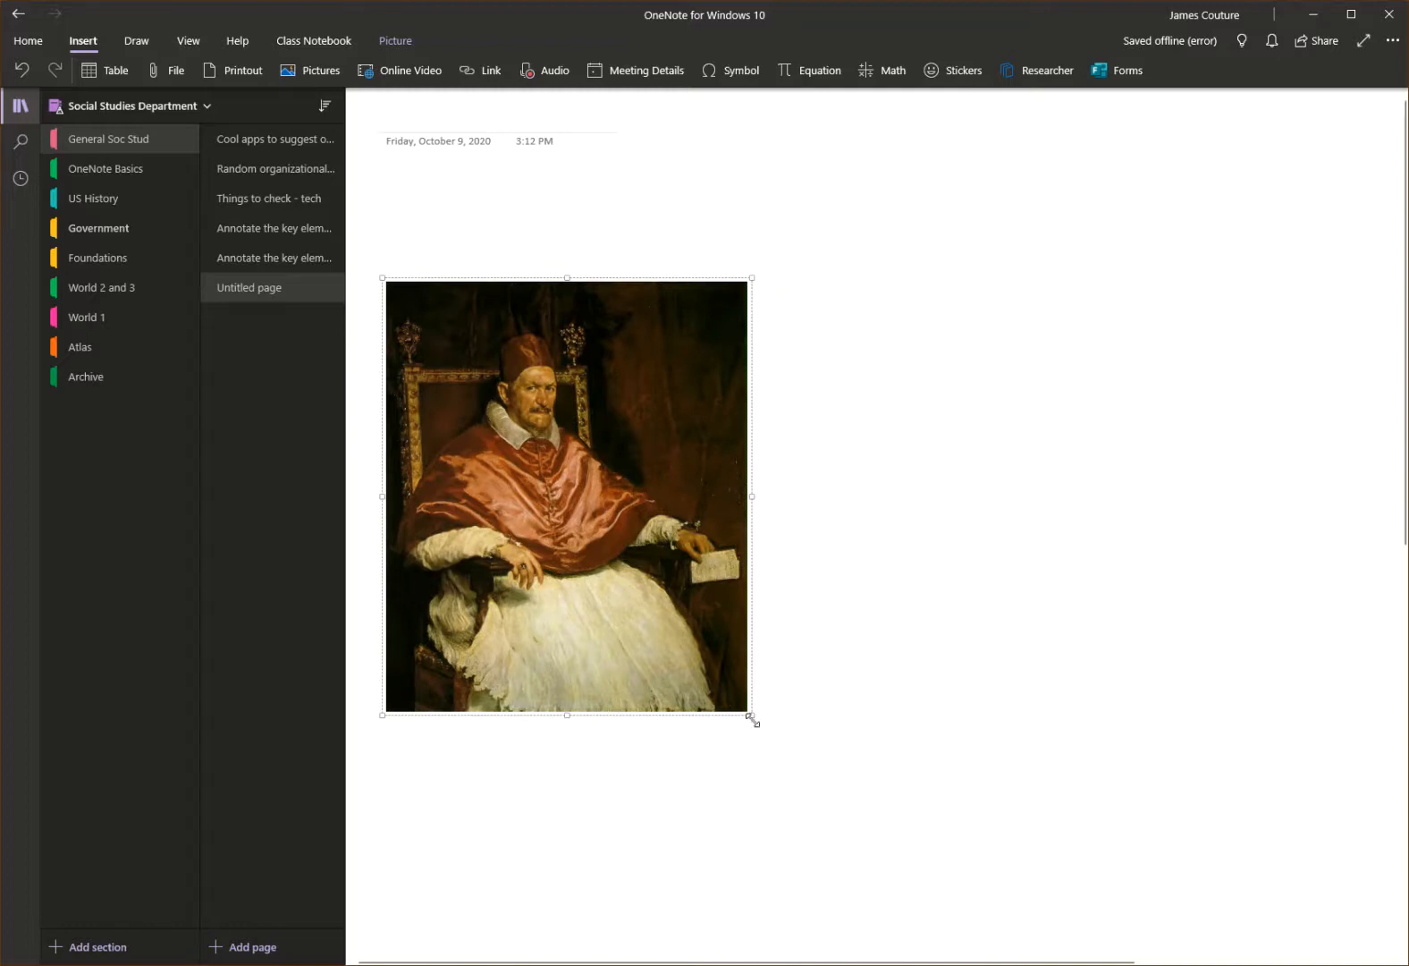
left_click_drag(749, 712, 1151, 876)
scroll(779, 662, "down", 5)
scroll(780, 665, "up", 5)
scroll(779, 665, "down", 2)
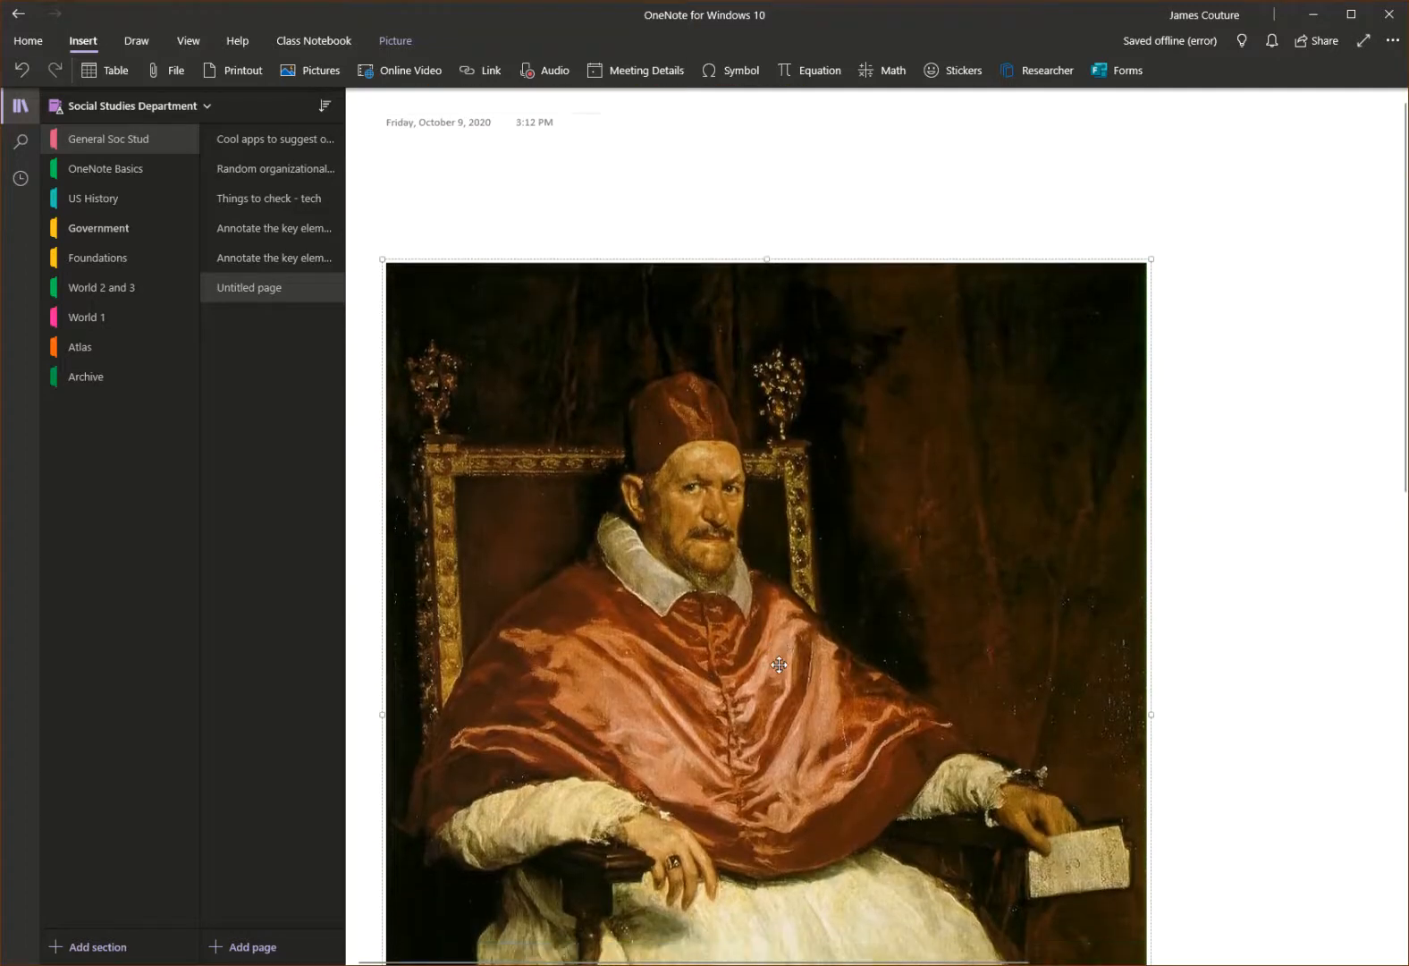
scroll(815, 592, "up", 1)
scroll(816, 592, "up", 1)
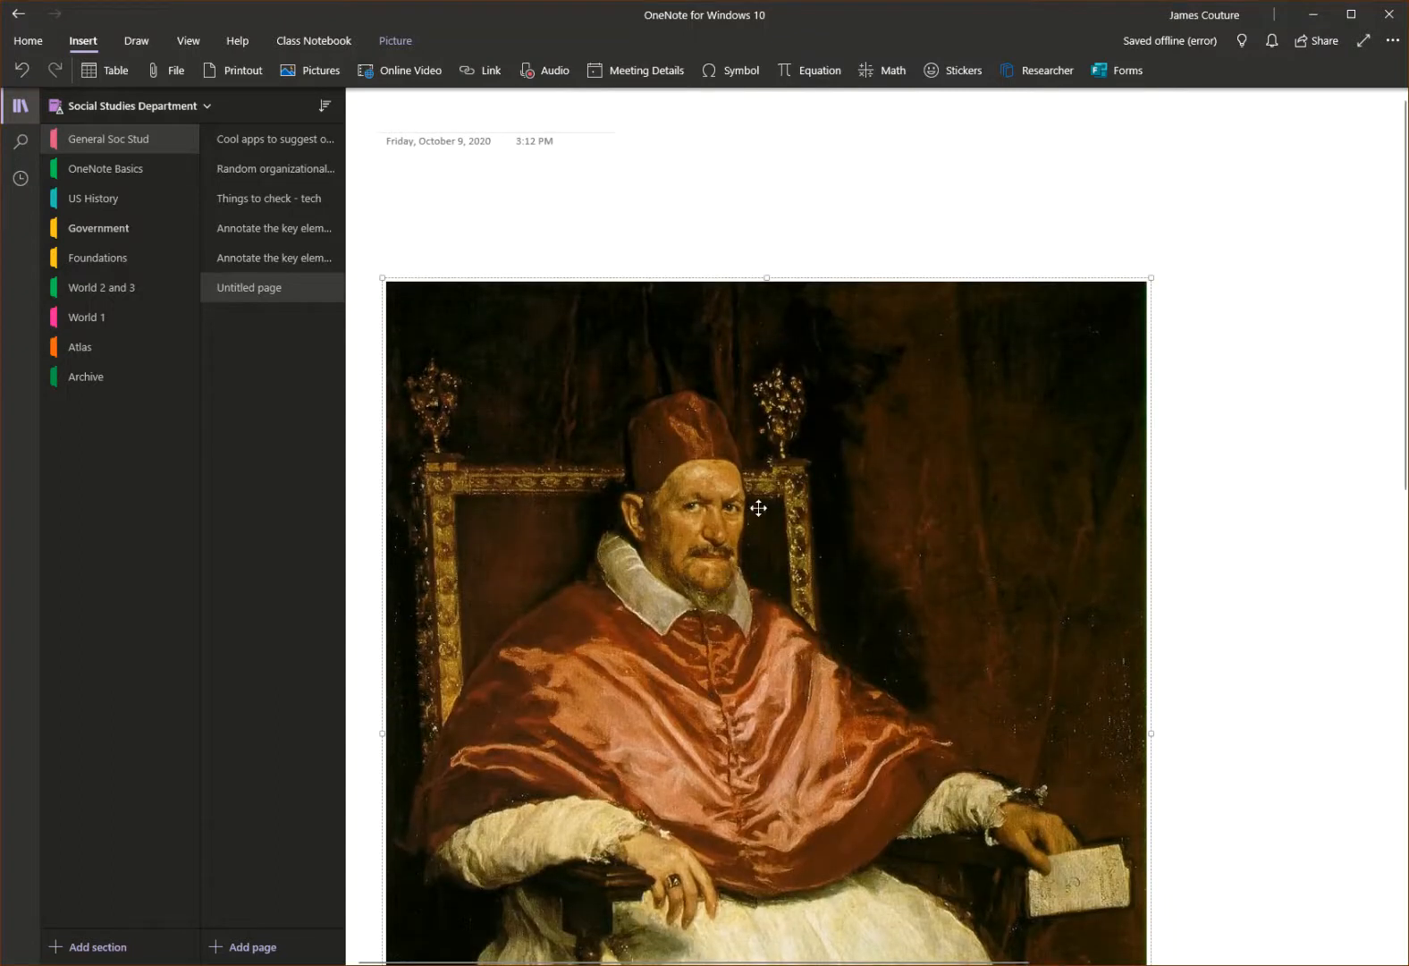
- Set the enlarged painting as the page background so that text can be placed over it
right_click(955, 490)
left_click(1031, 768)
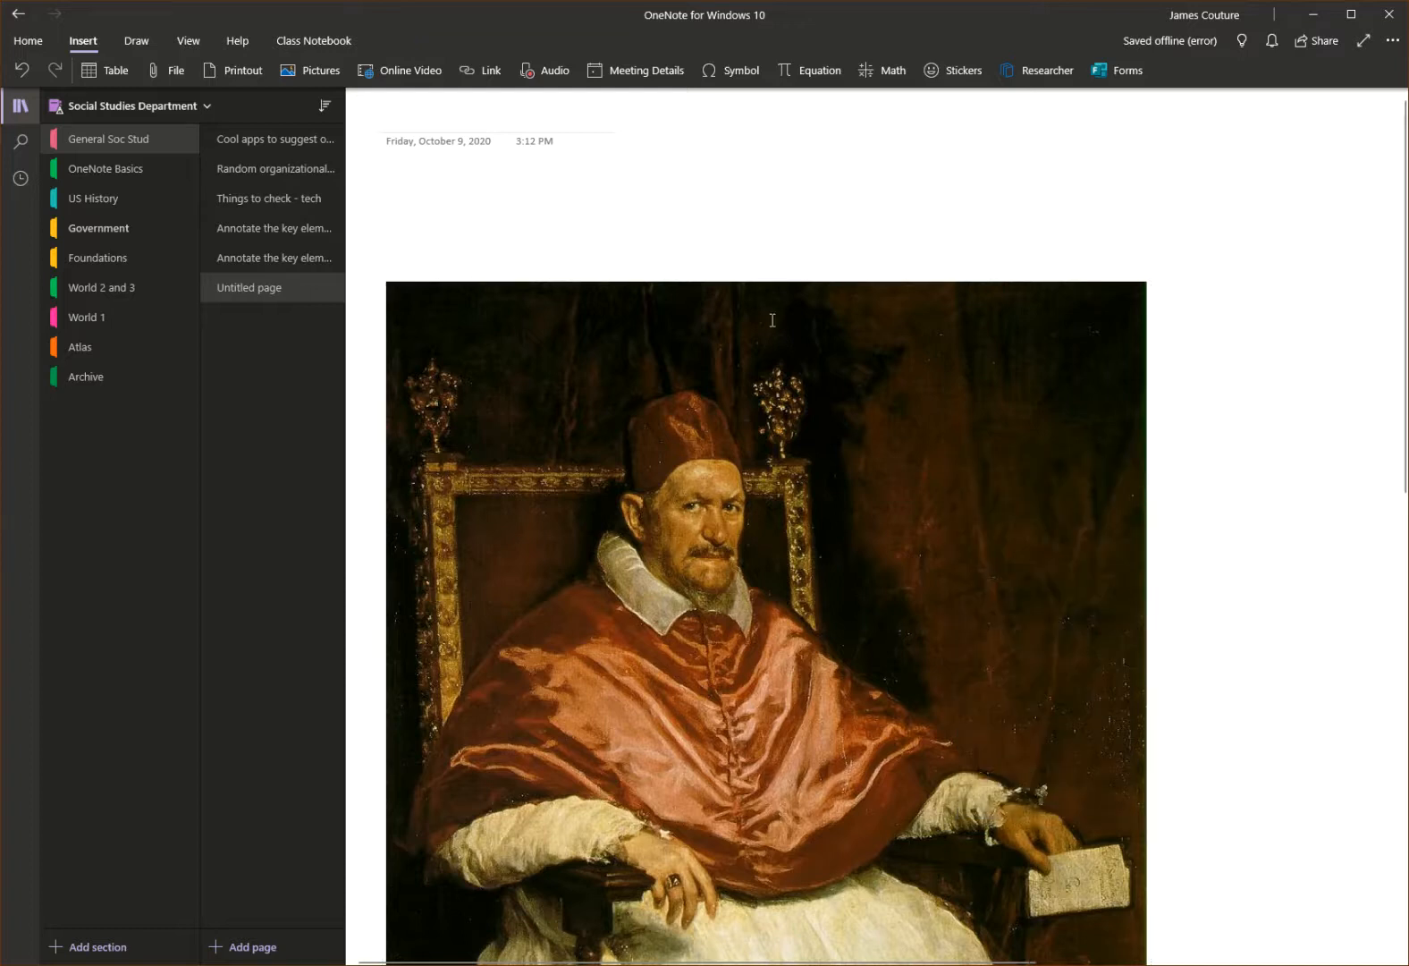
scroll(1076, 512, "down", 5)
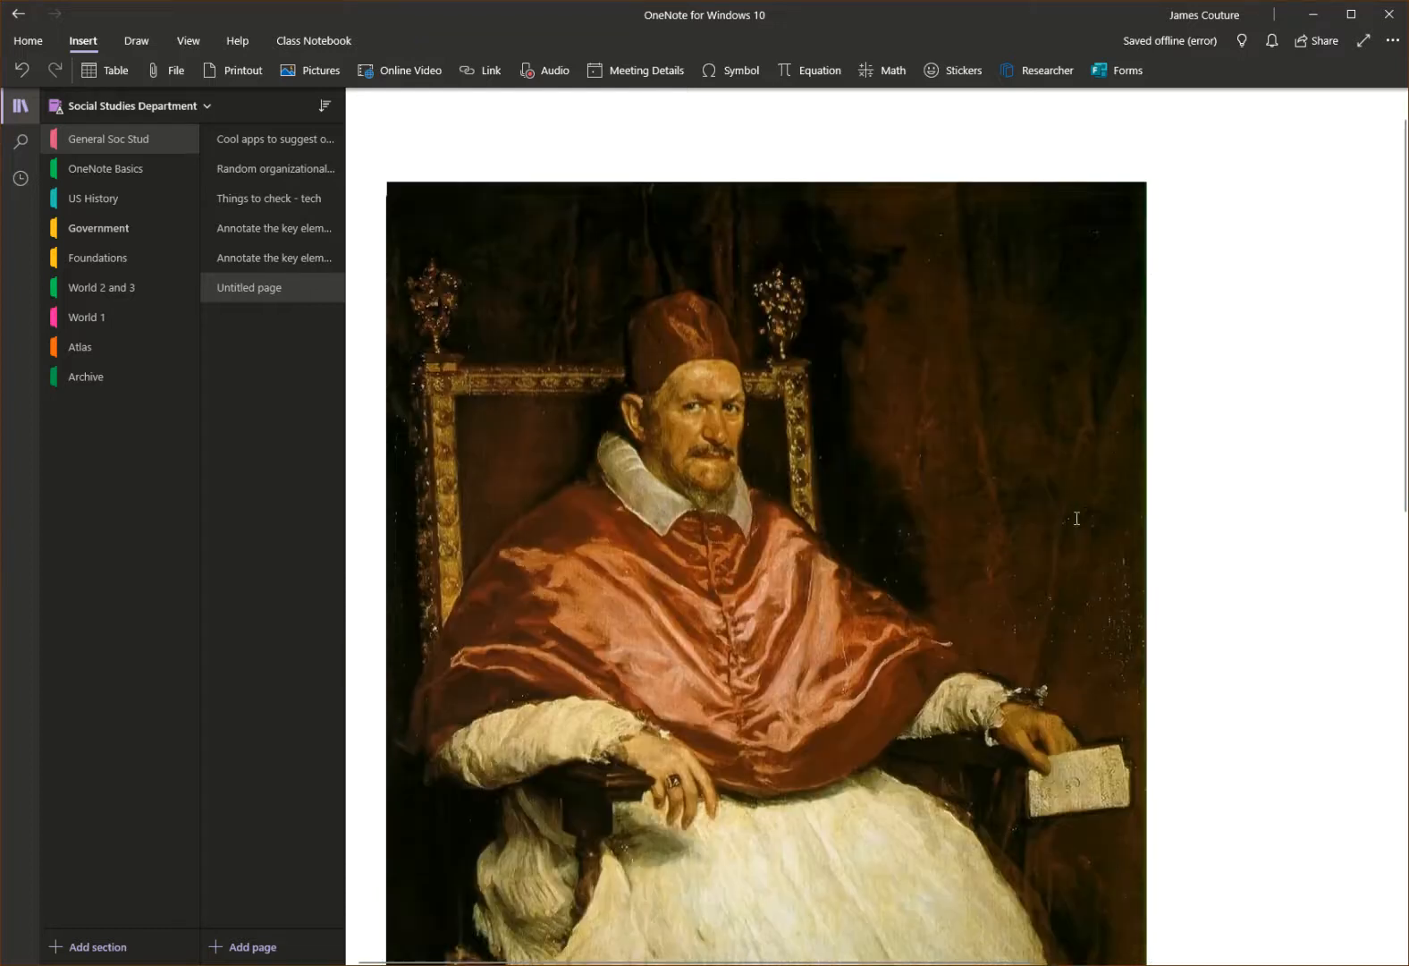
scroll(893, 529, "up", 5)
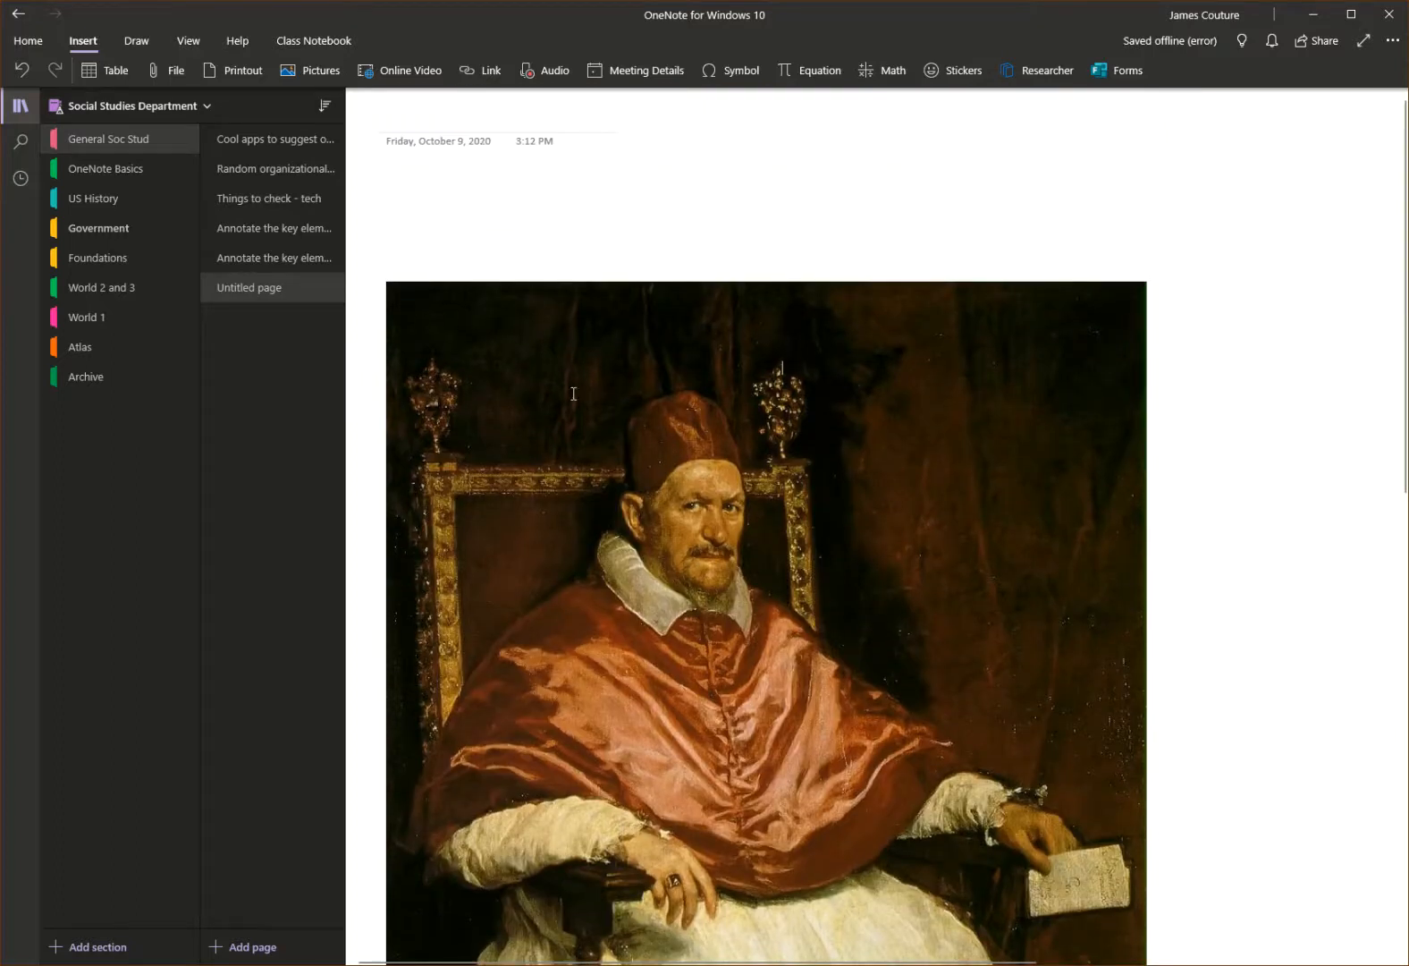
- Copy the title 'Annotate the key elements of Diego Velazquez's painting "Portrait of Pope Innocent X"' from the existing page into the untitled page's title
left_click(277, 256)
left_click_drag(544, 153, 391, 116)
key("ctrl+c")
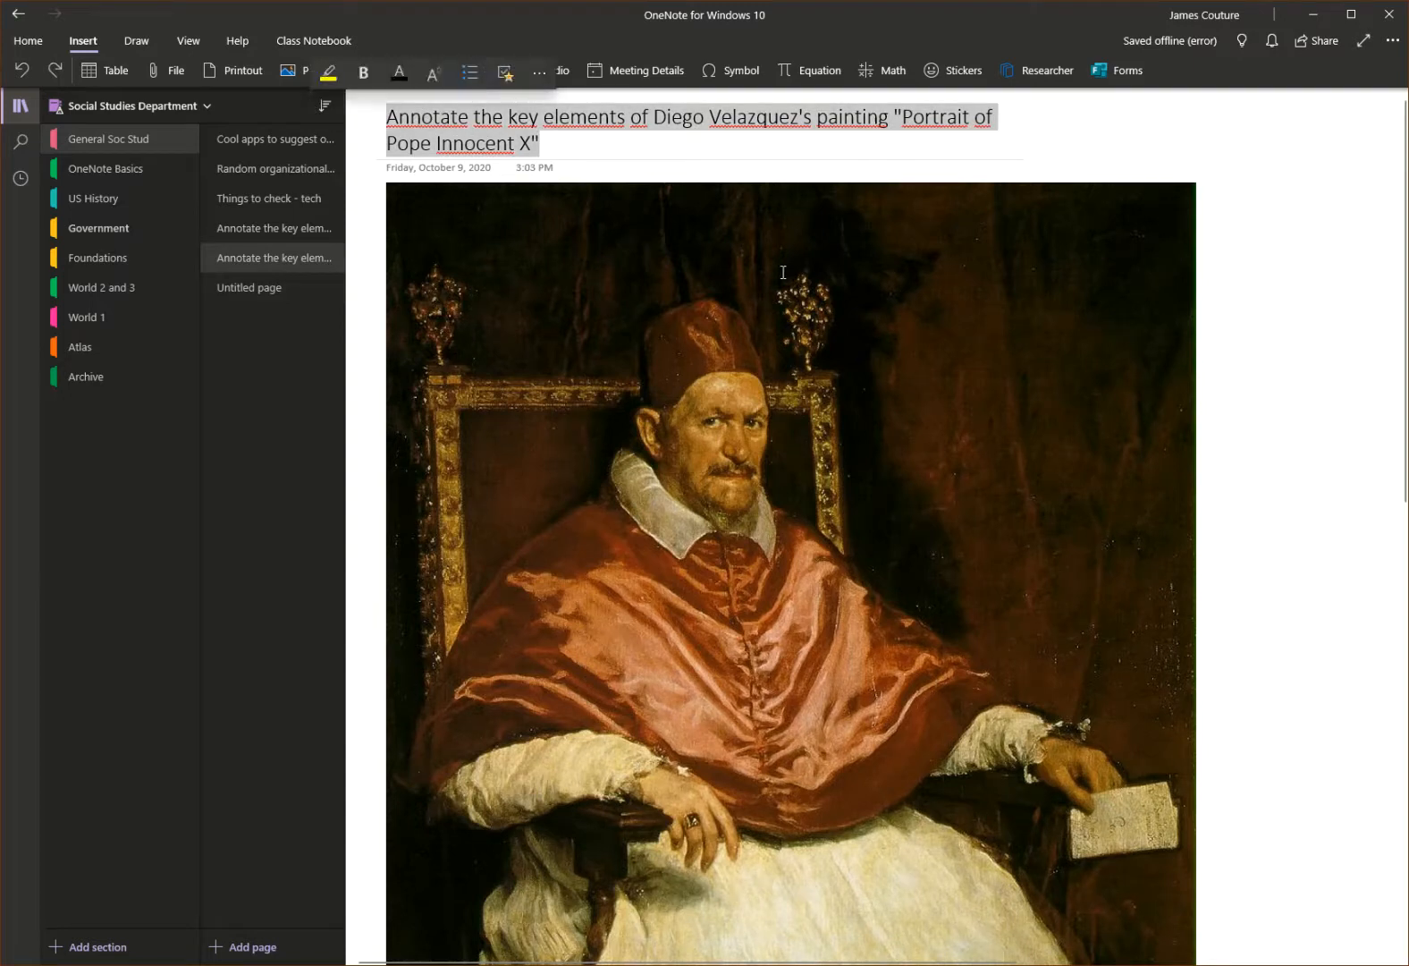
left_click(249, 287)
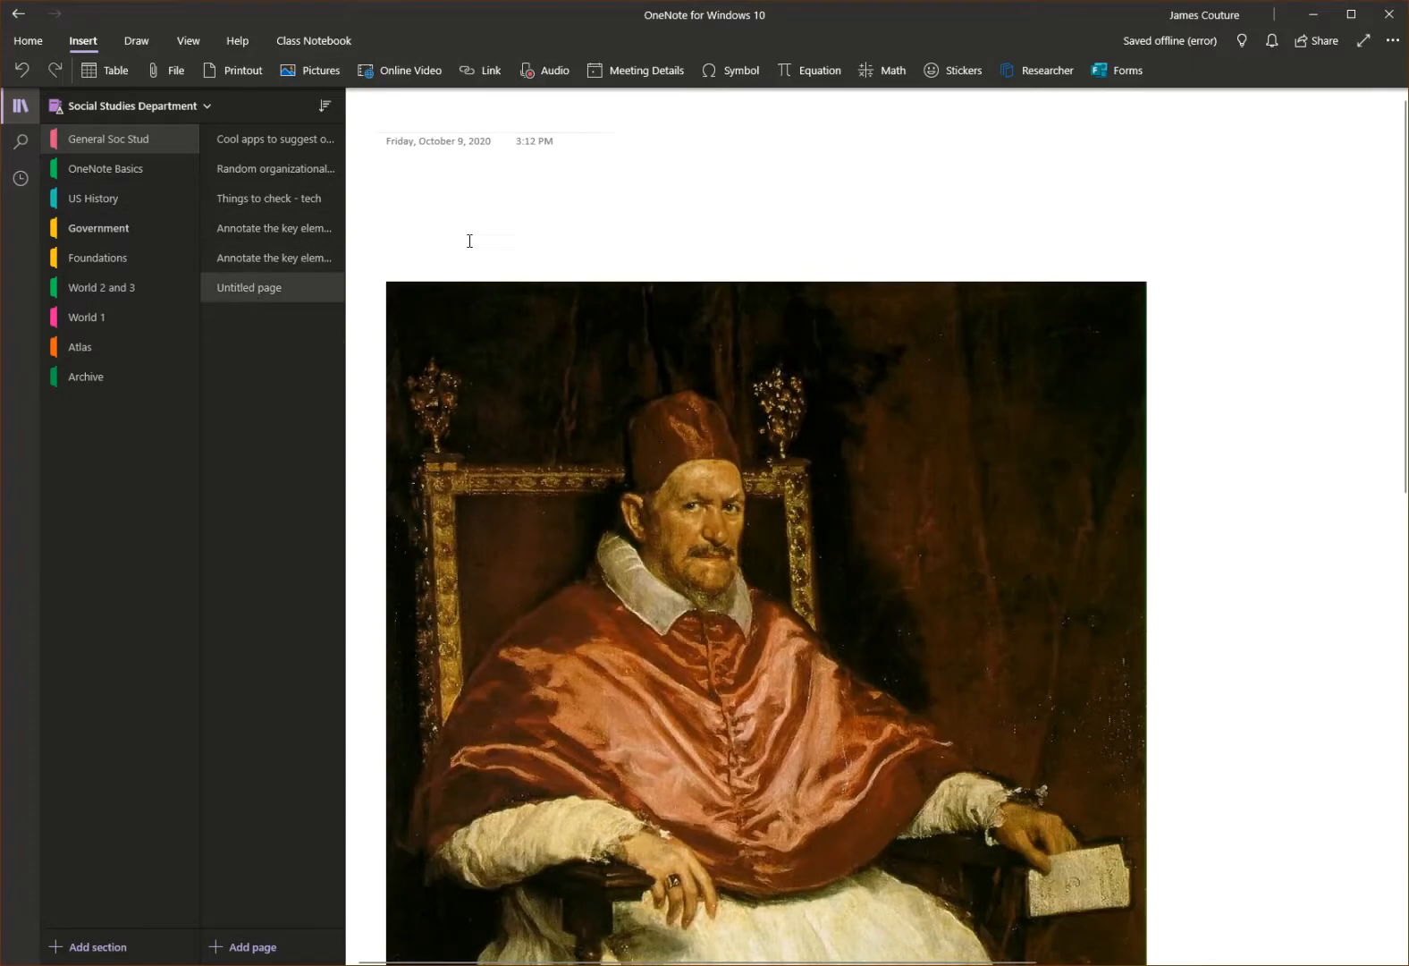
left_click(506, 114)
key("ctrl+v")
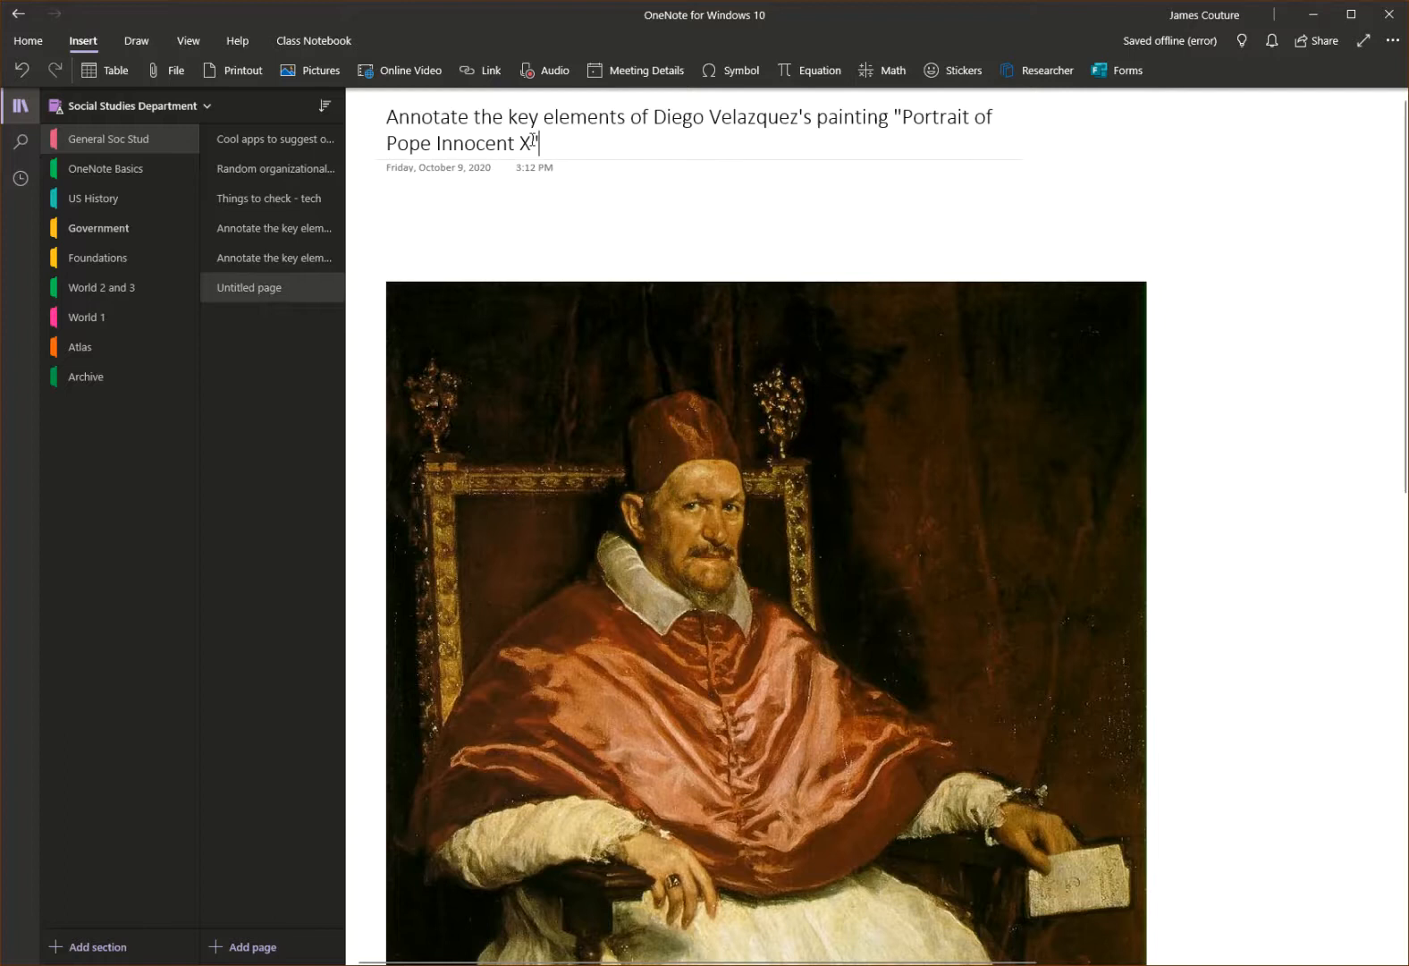
left_click(451, 198)
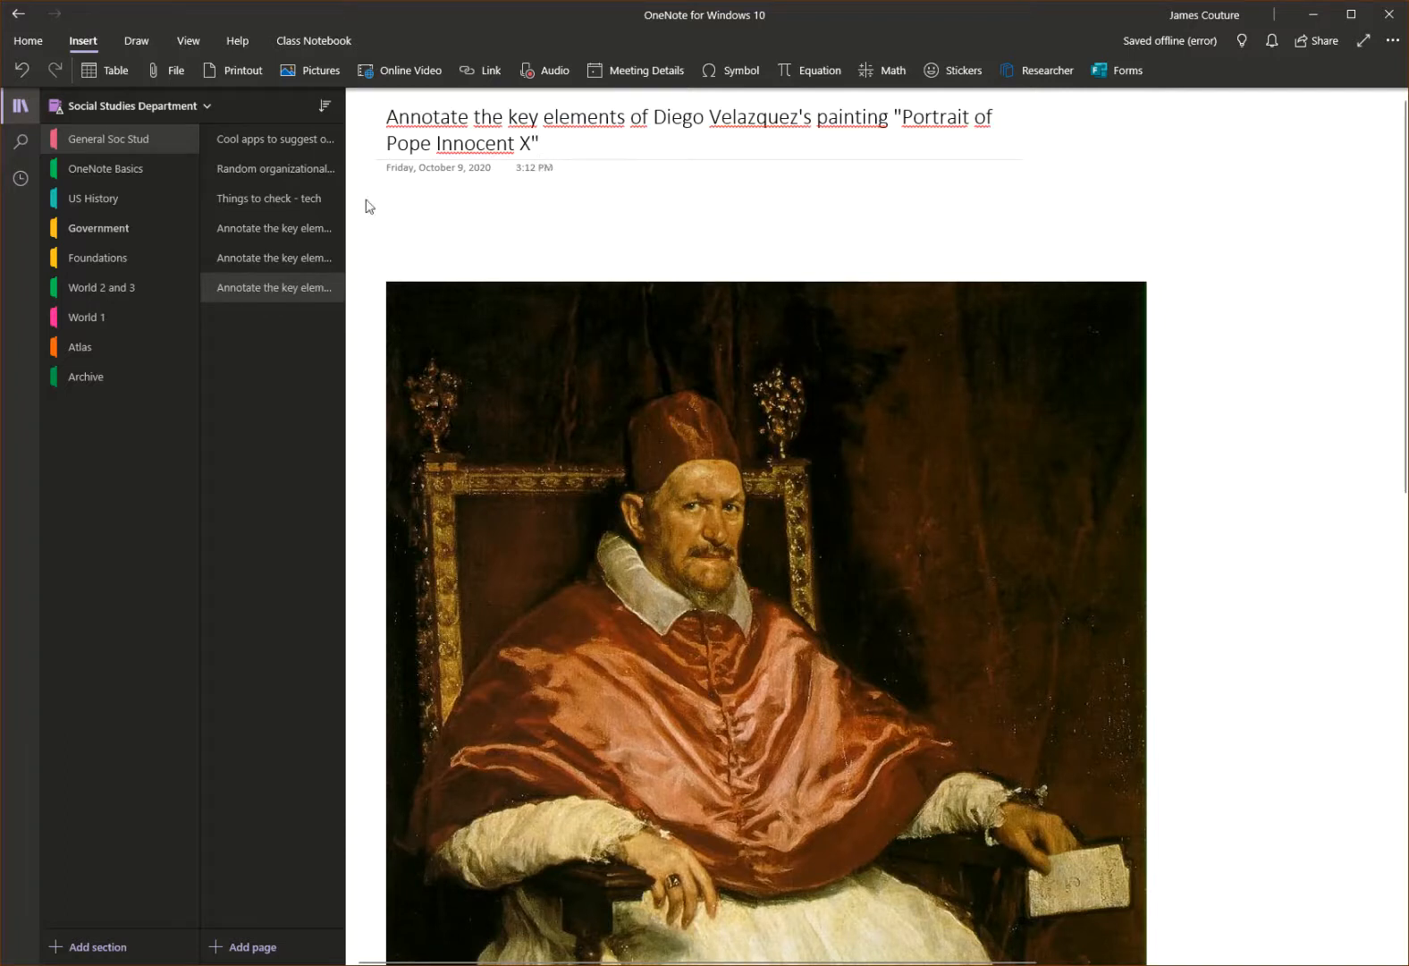
- Add the text 'Instructions...' between the page title and the painting
key("ctrl+Home")
type("Instructions...")
left_click(599, 256)
scroll(810, 408, "down", 2)
scroll(810, 407, "up", 2)
- Add a white, size 14 note reading 'He has papers' and 'Looks busy.' on two lines over the painting, below the paper in his hand
scroll(856, 519, "down", 5)
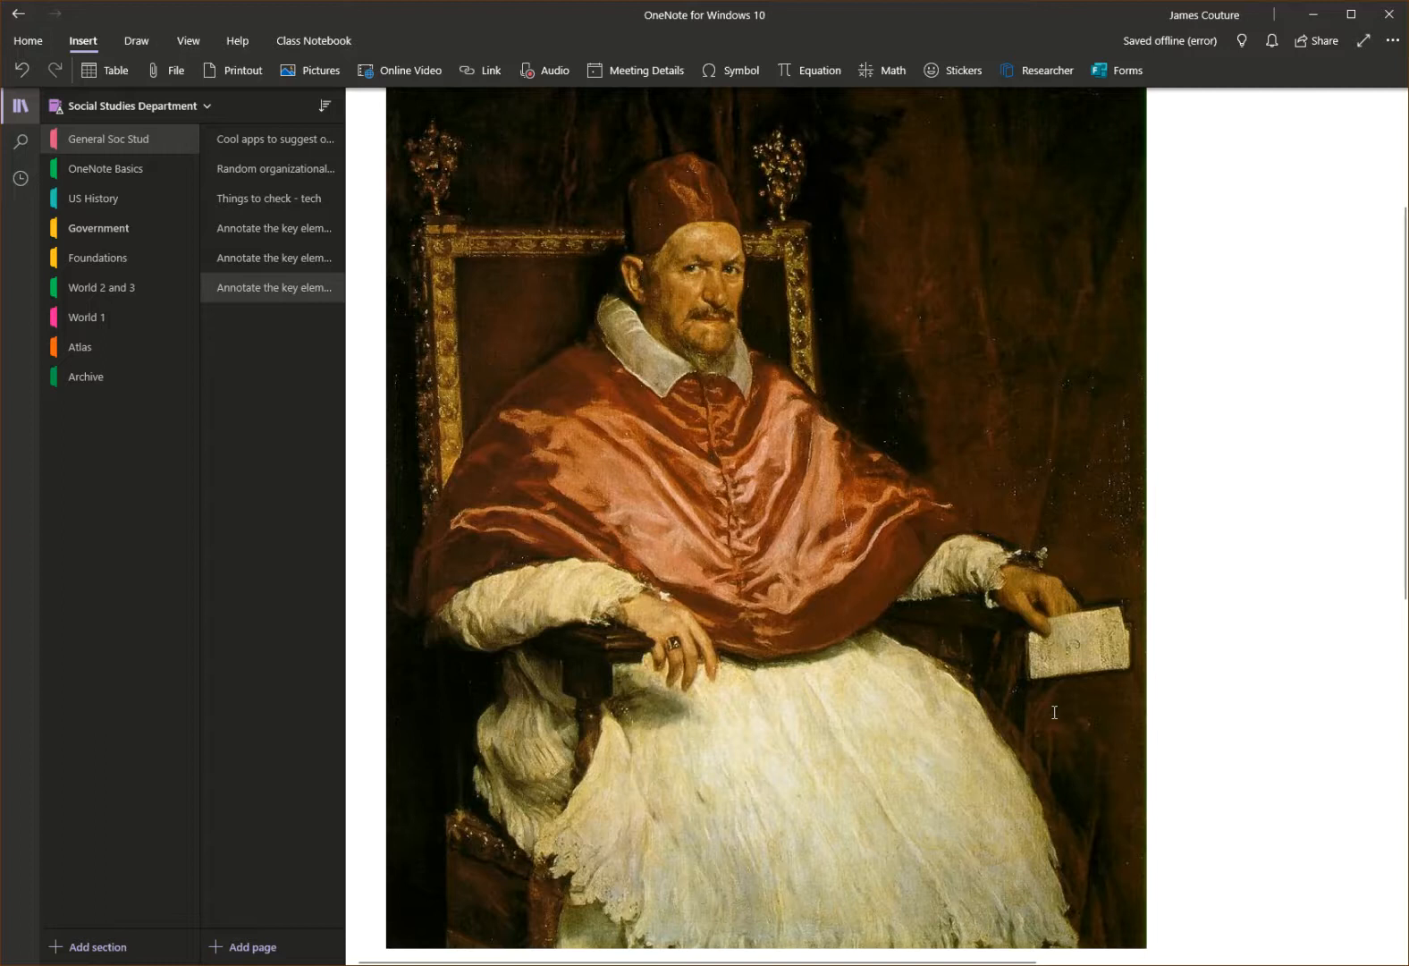
left_click(28, 41)
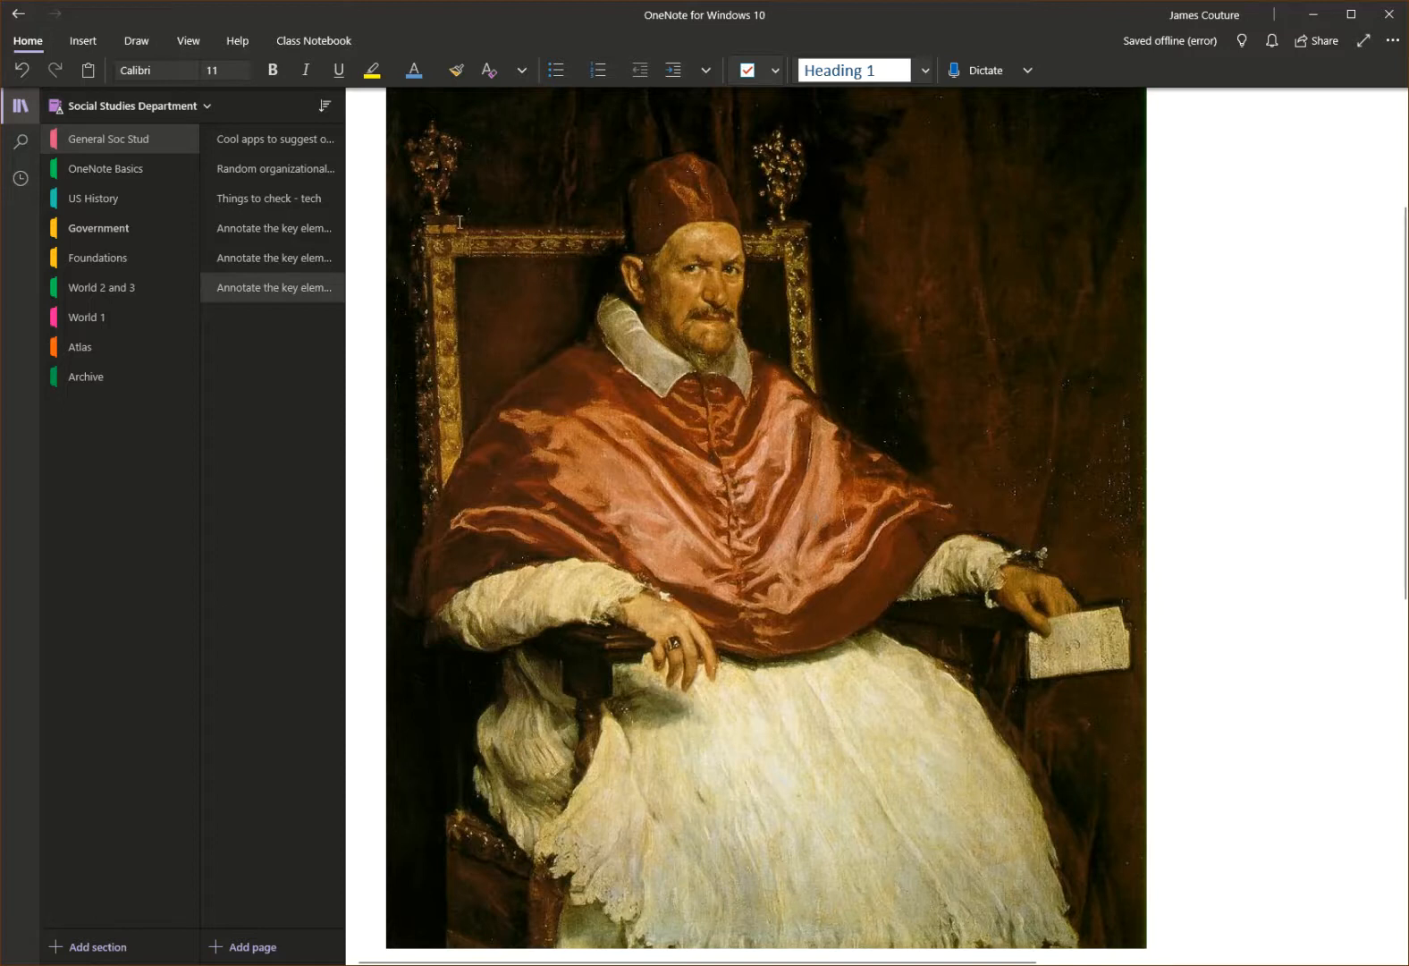
left_click(437, 69)
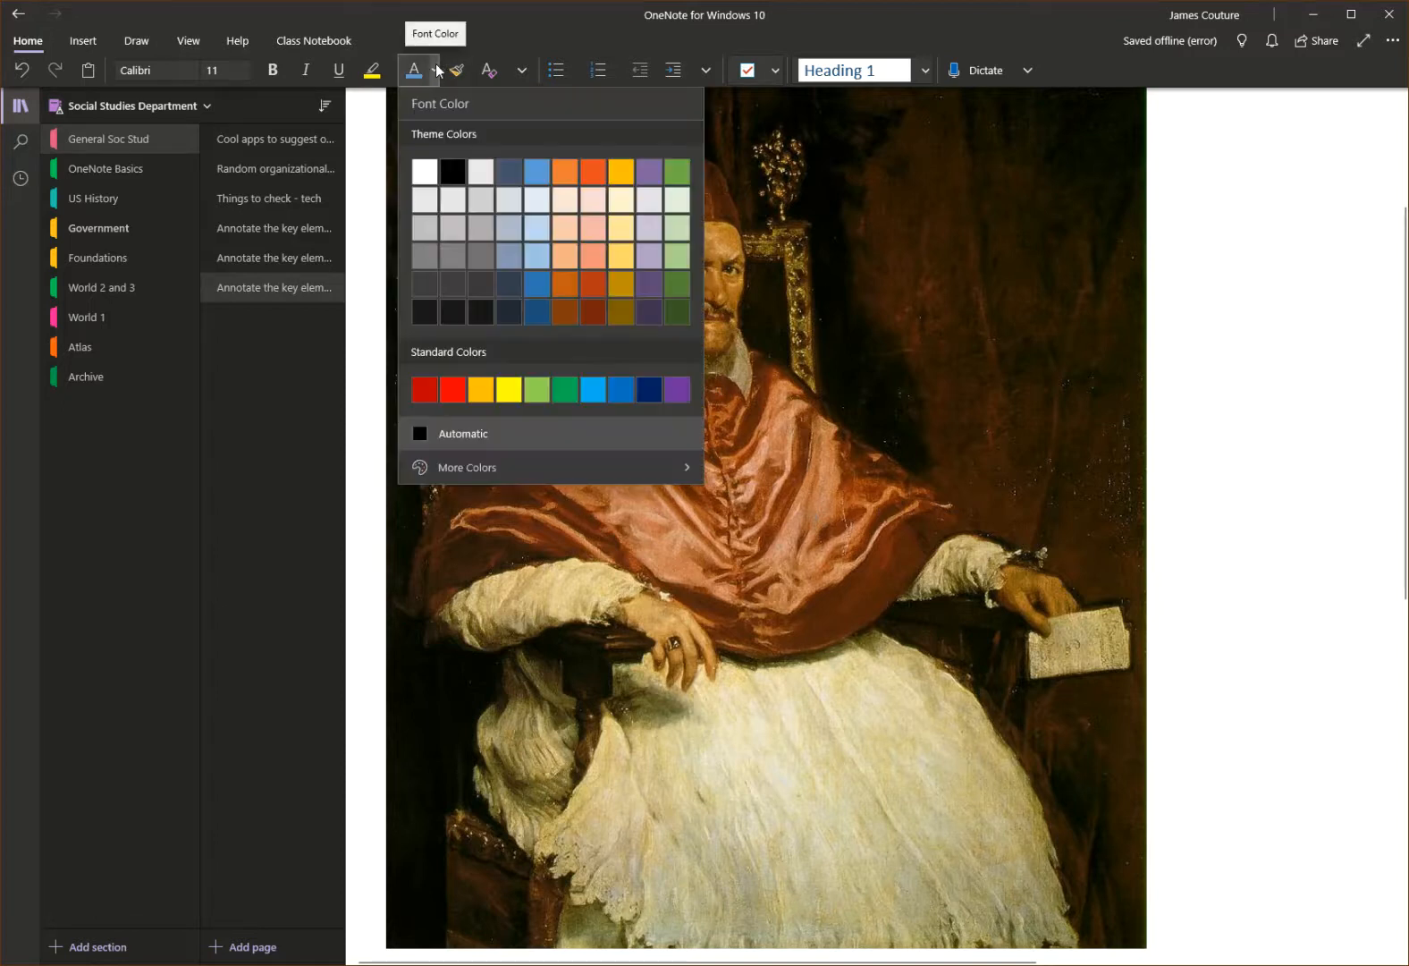
left_click(430, 175)
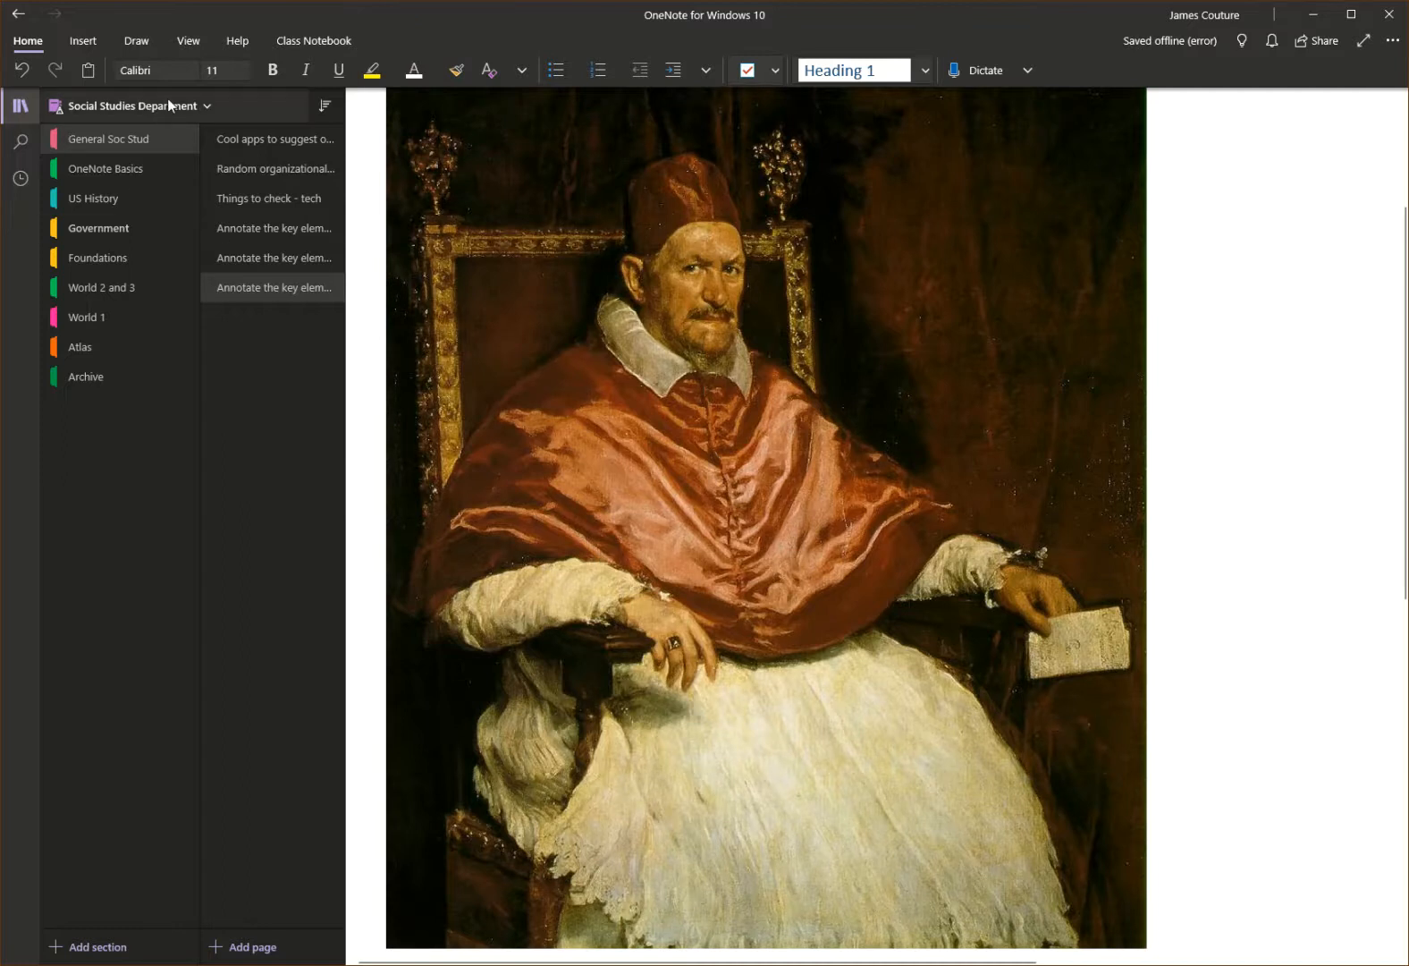
left_click(238, 71)
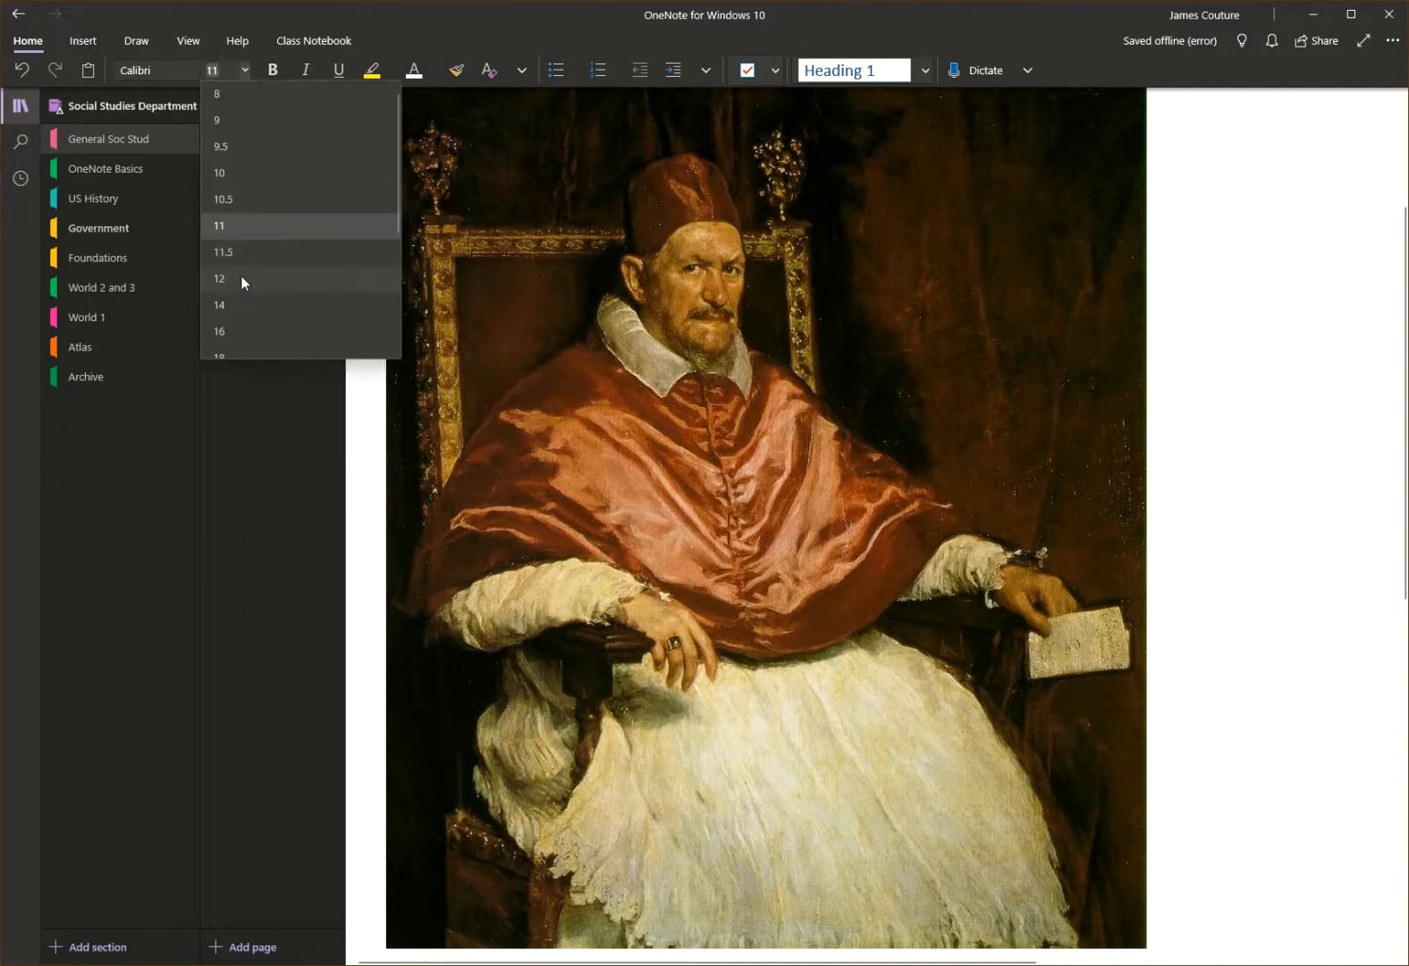
left_click(238, 304)
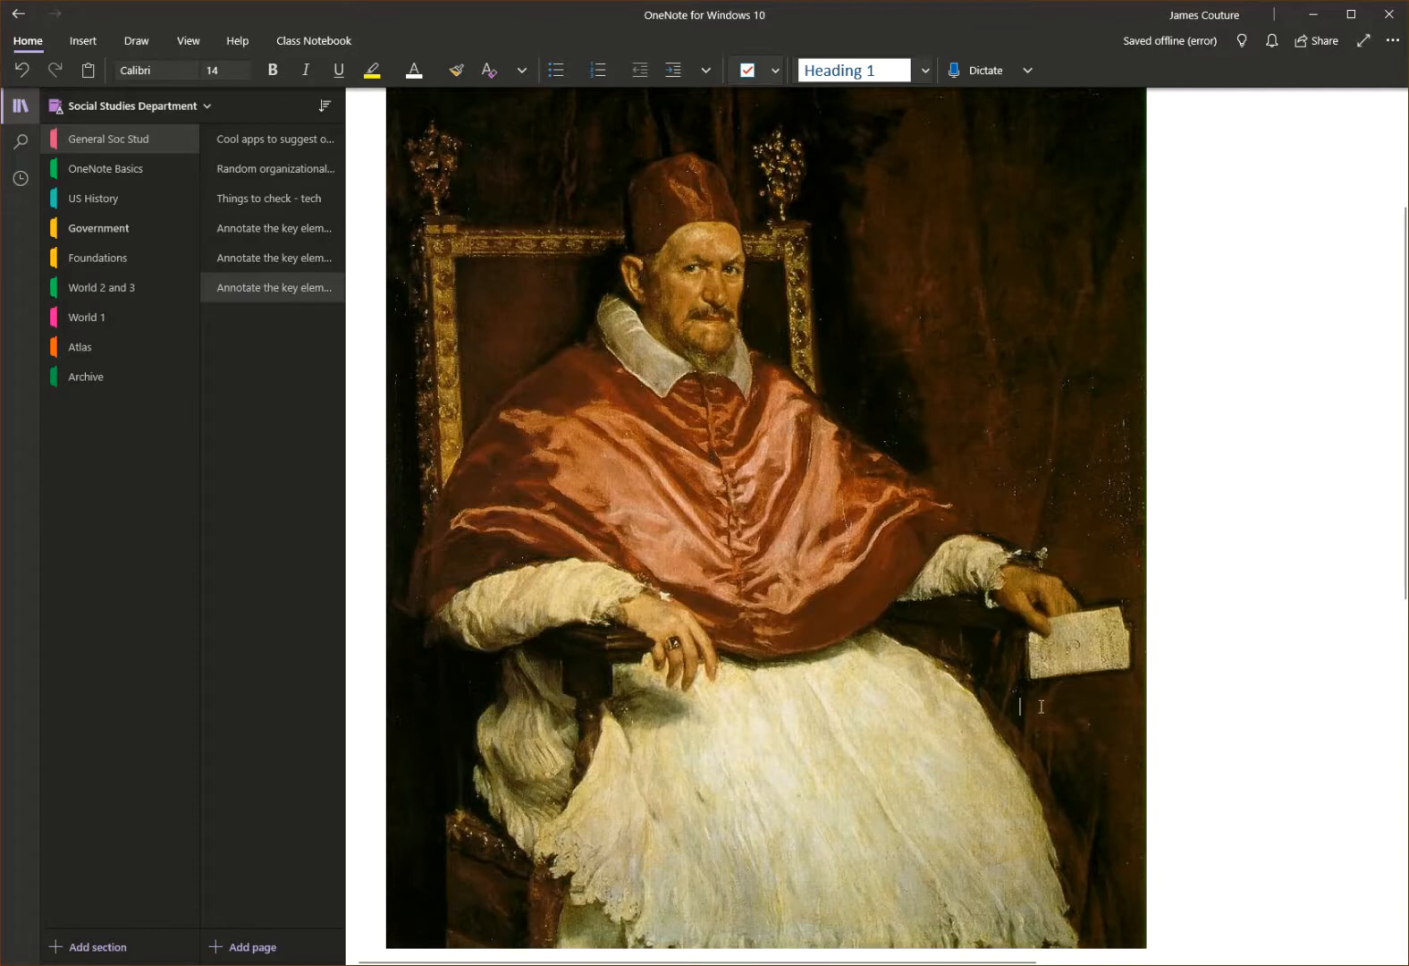
type("He has papers")
key("Return")
type("looks busy.")
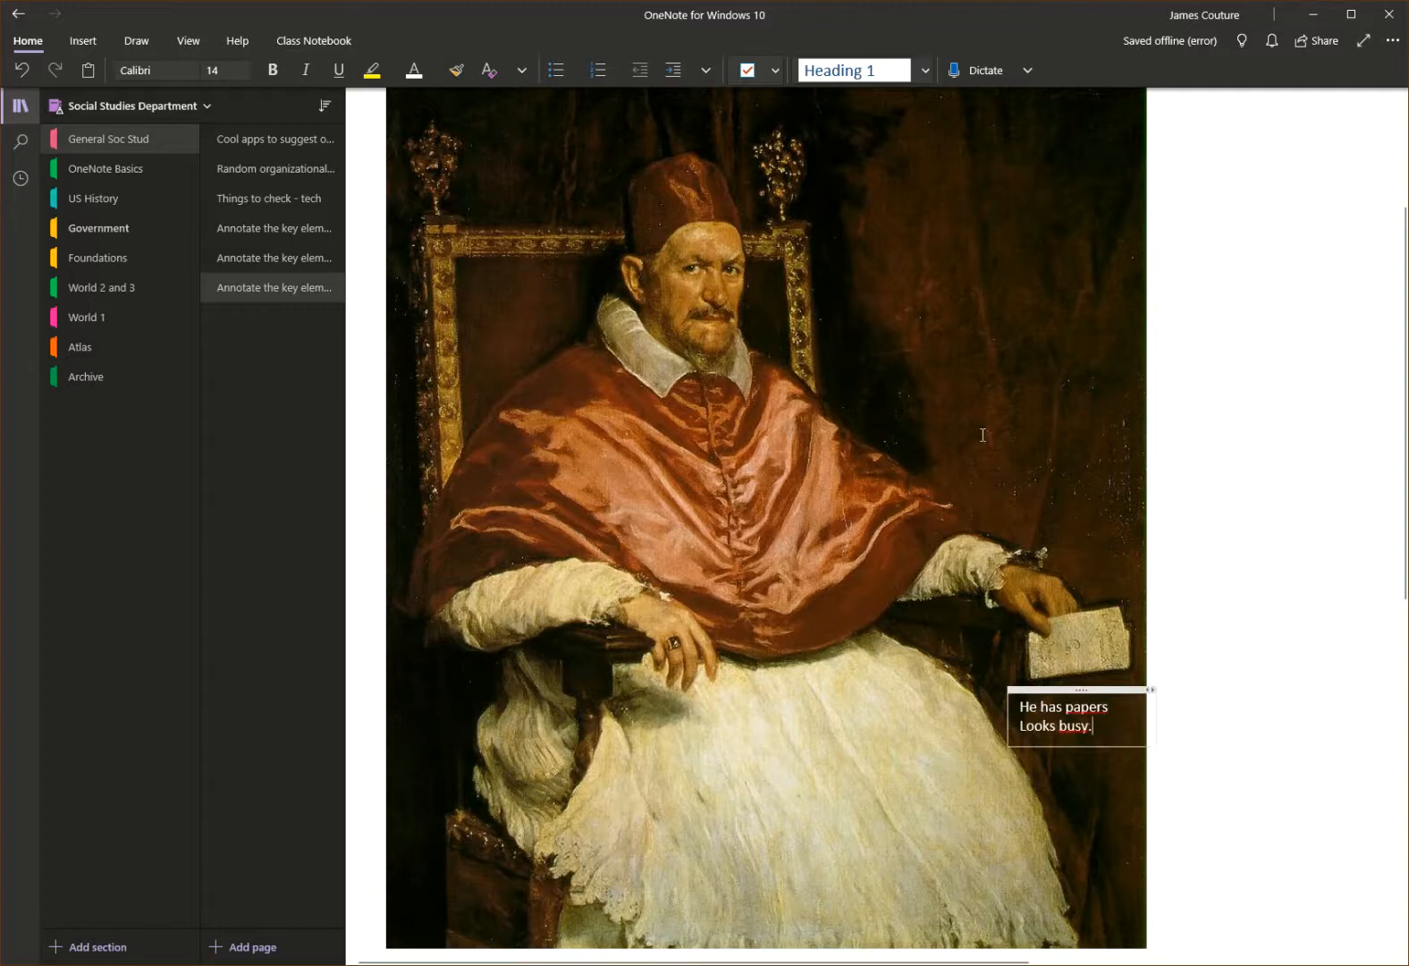
left_click(963, 391)
scroll(906, 427, "up", 3)
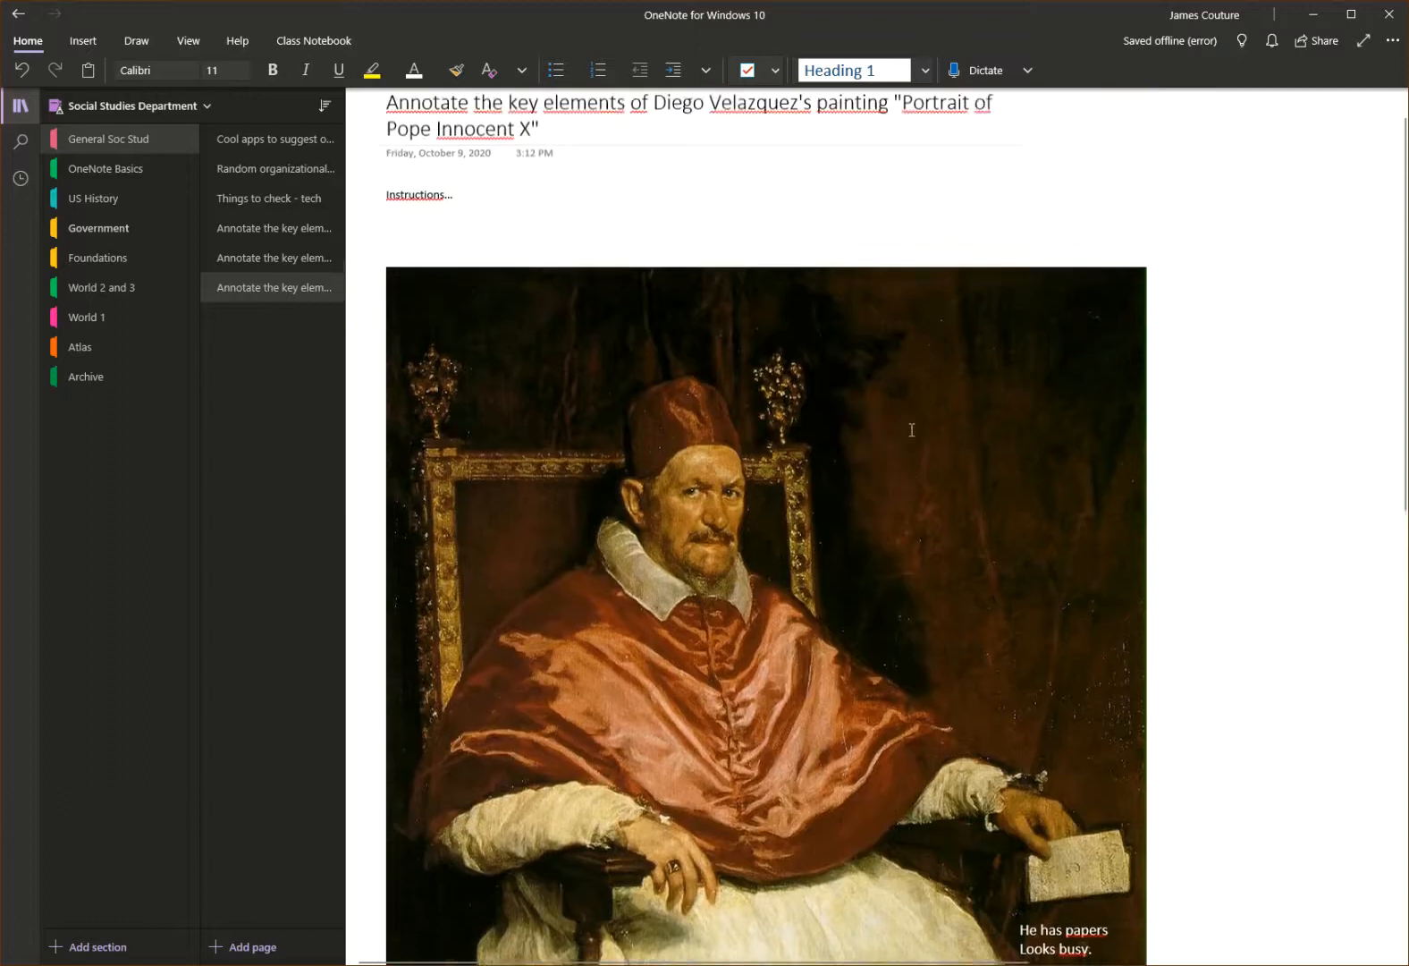
scroll(868, 410, "down", 3)
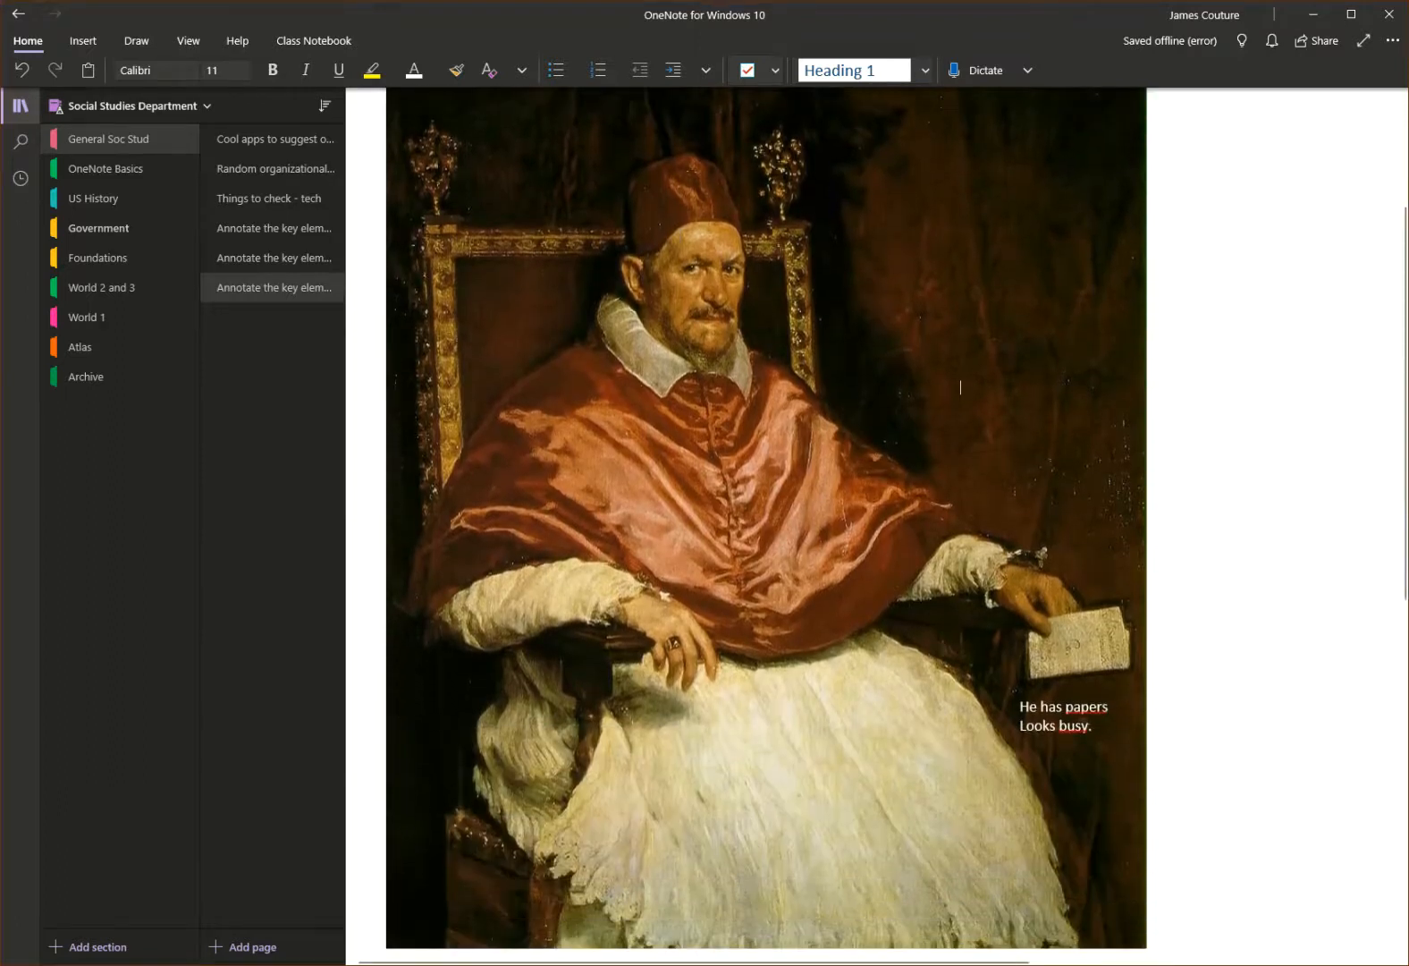
- Add a size 14 note reading 'He has creepy eyes.' over the pope's face in the painting
right_click(780, 337)
left_click(245, 69)
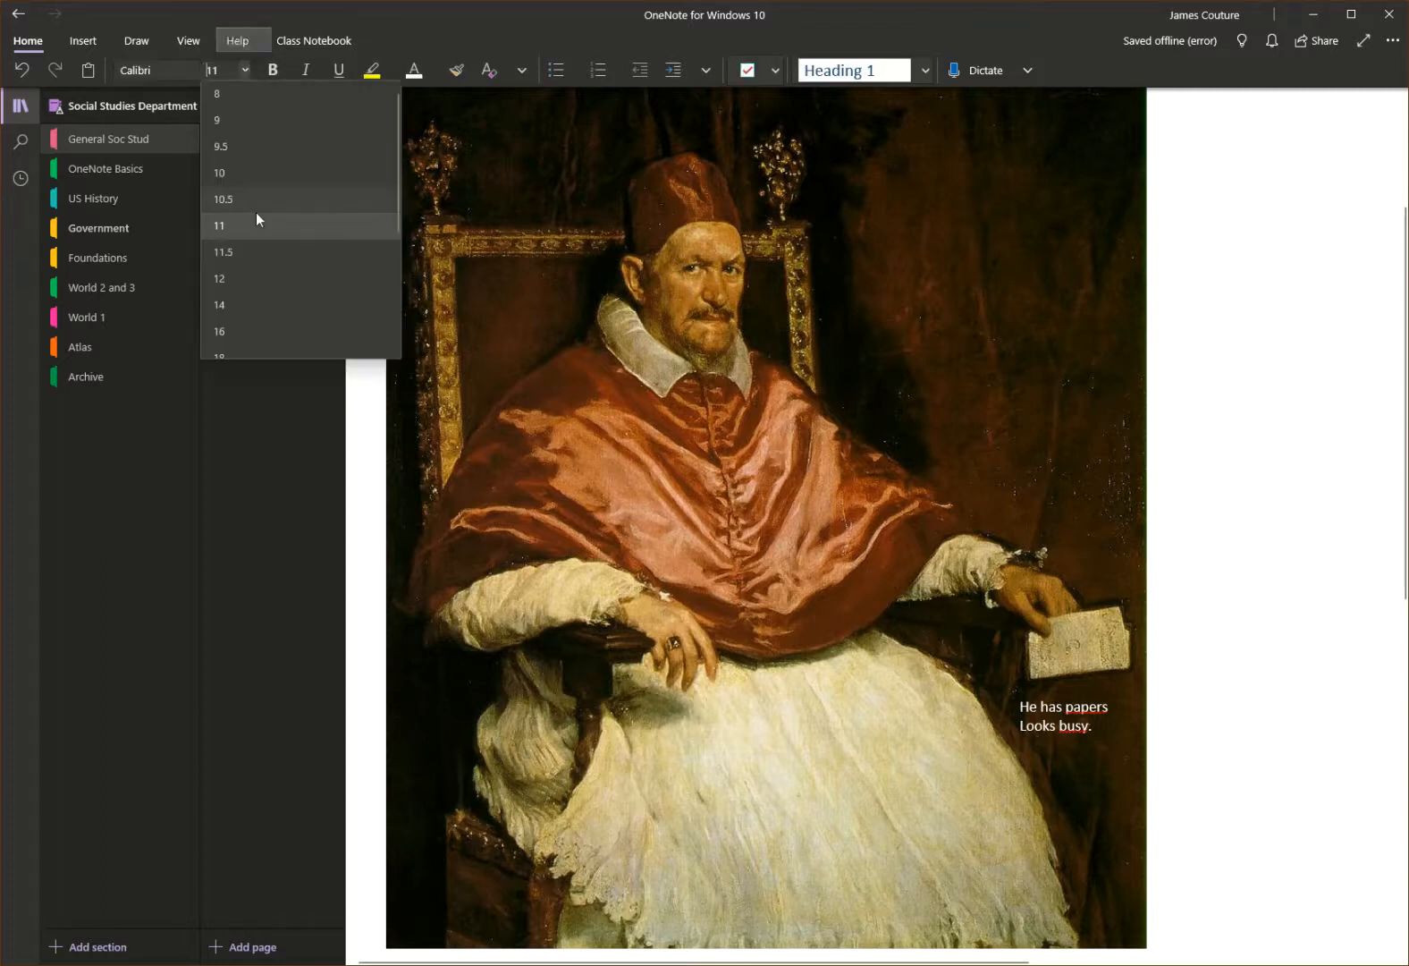
left_click(254, 303)
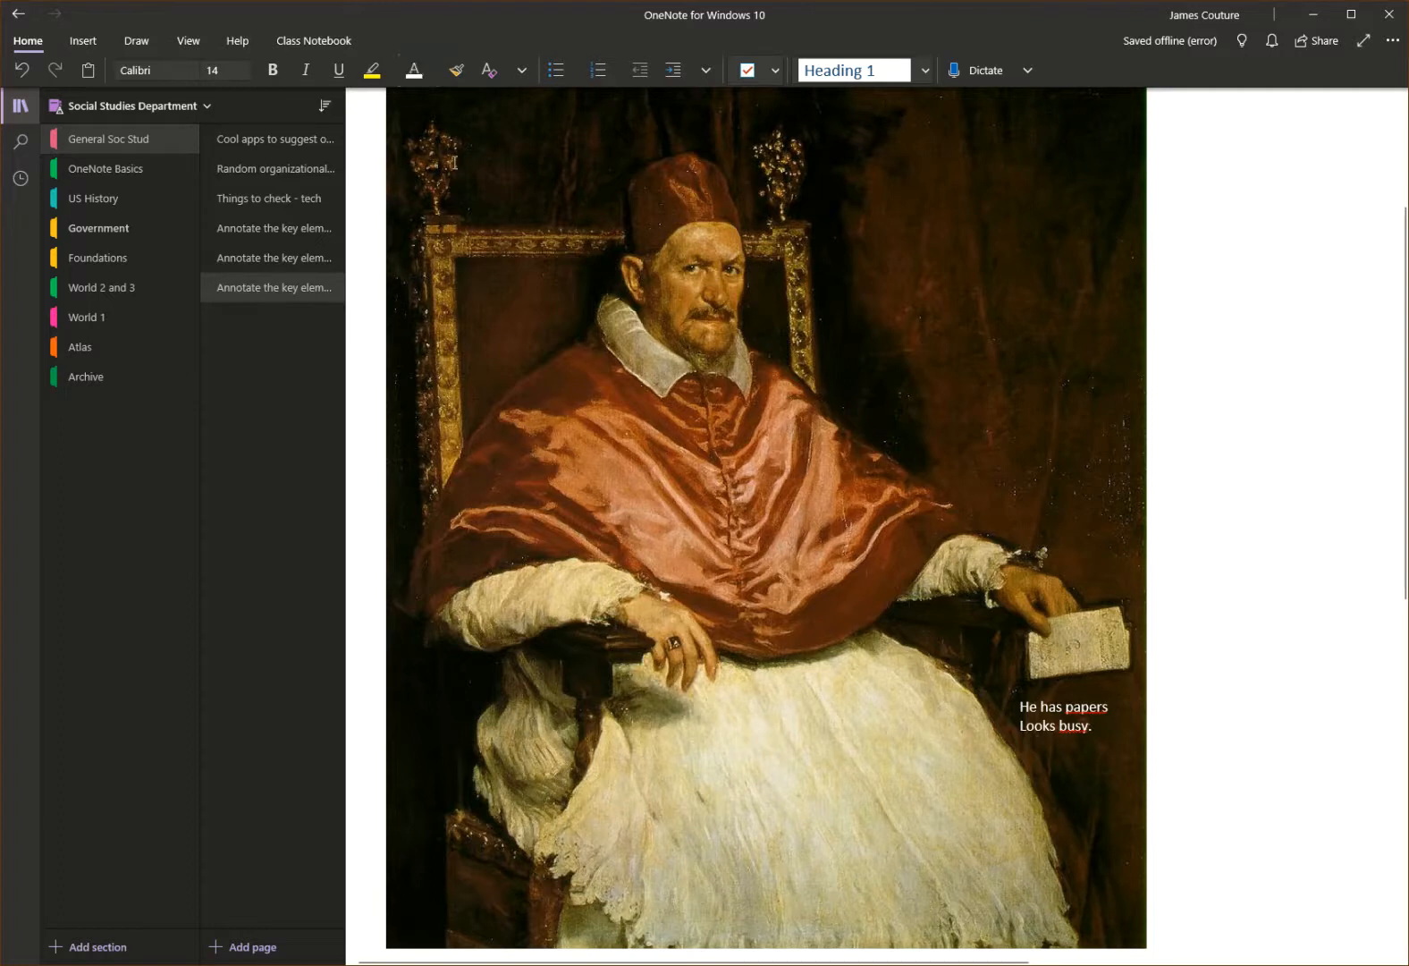
type("He has")
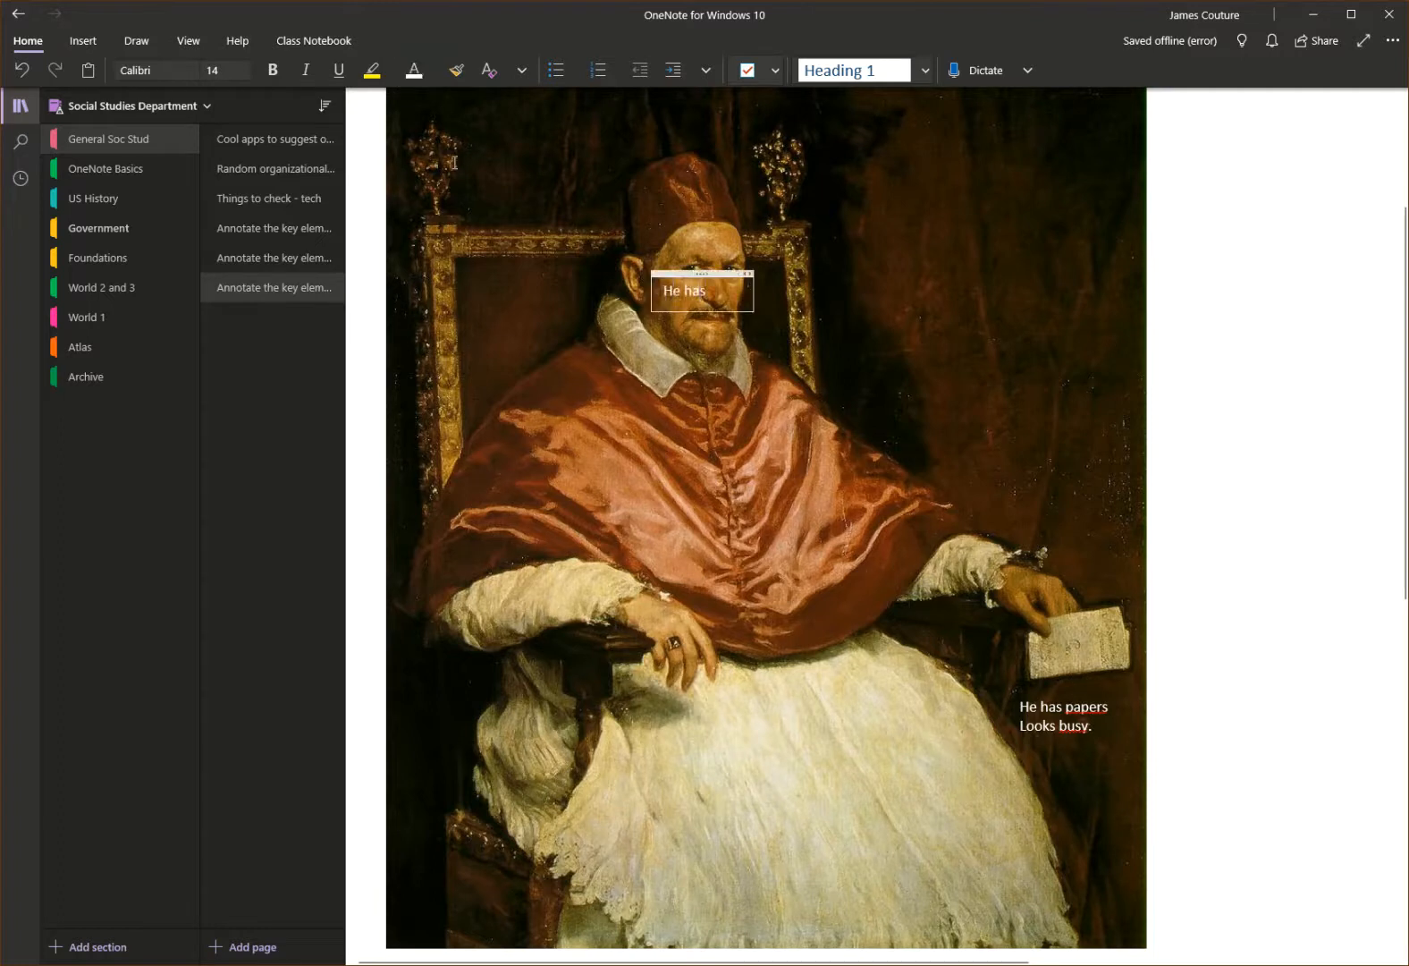
type(" creepy eyes.")
left_click(1119, 290)
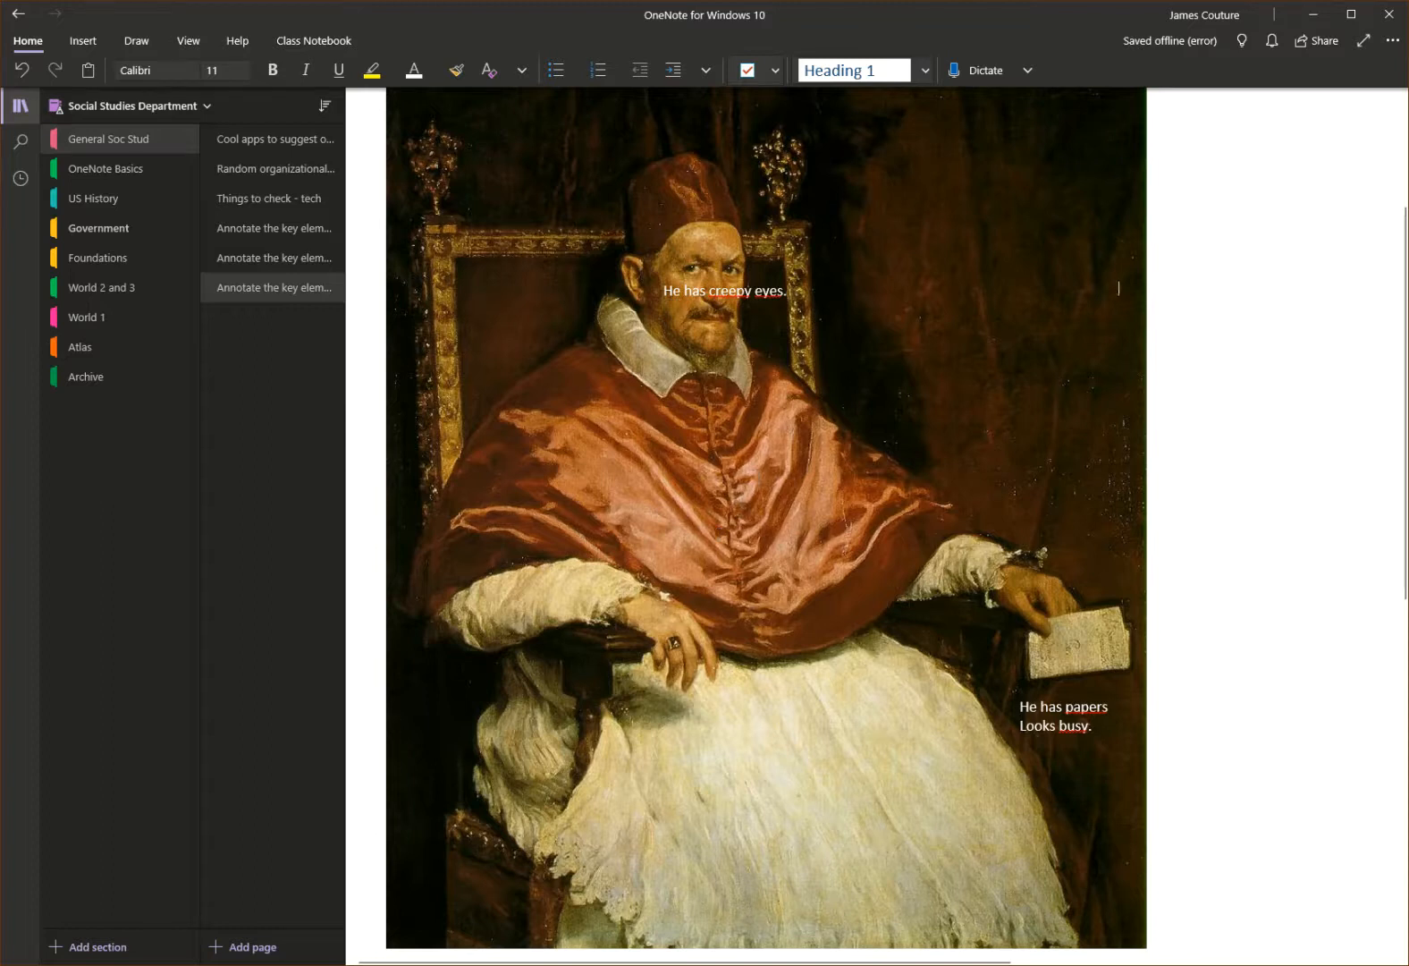
scroll(903, 568, "up", 3)
scroll(884, 582, "down", 2)
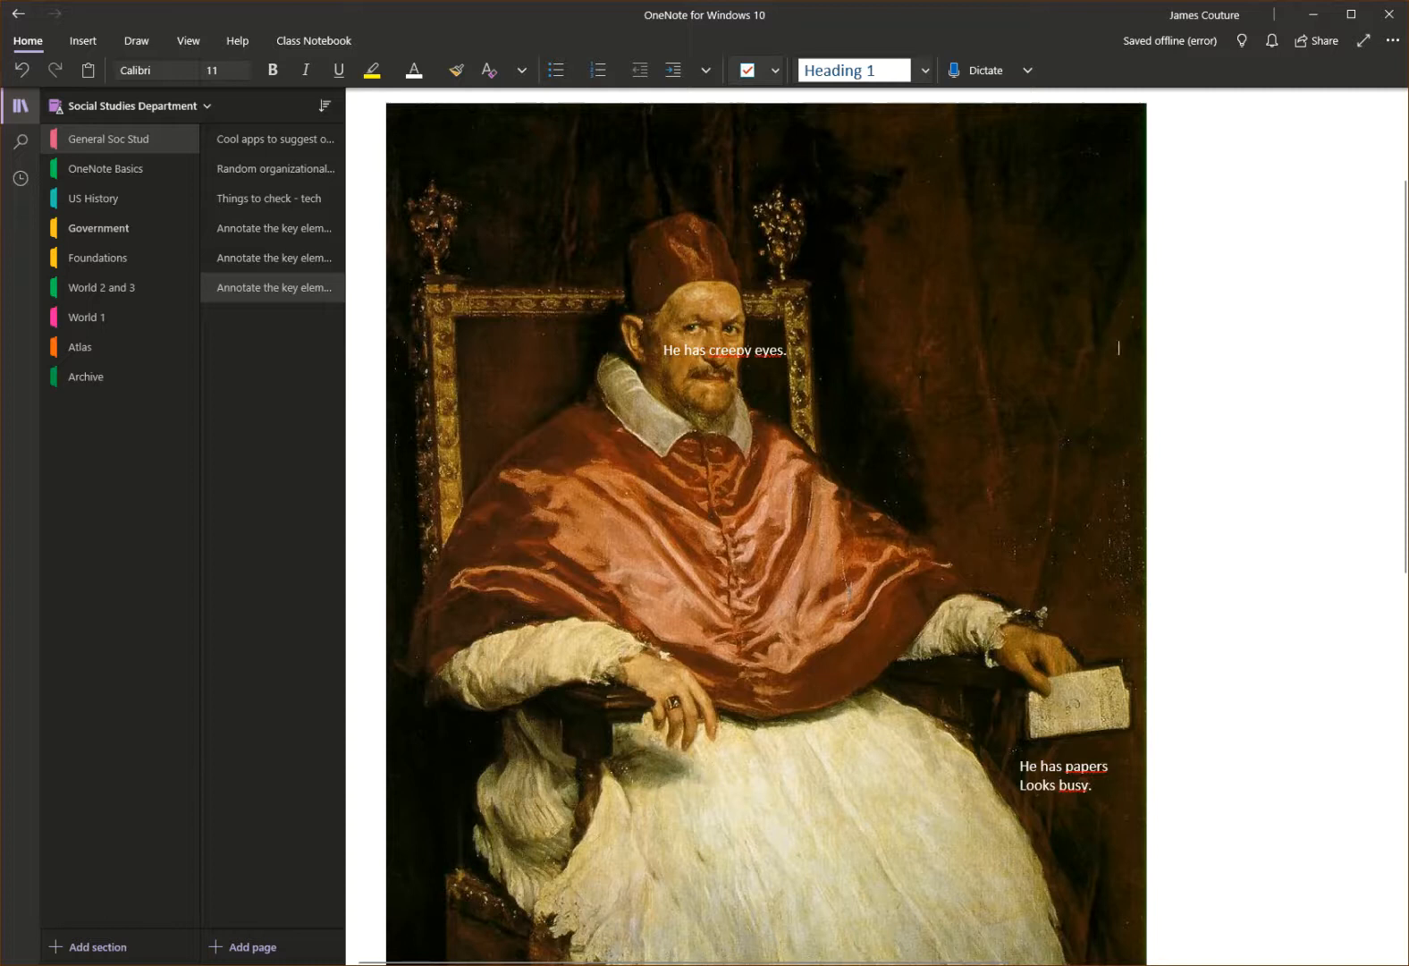
- Circle the ring on the pope's hand in the painting with the green pen
left_click(141, 42)
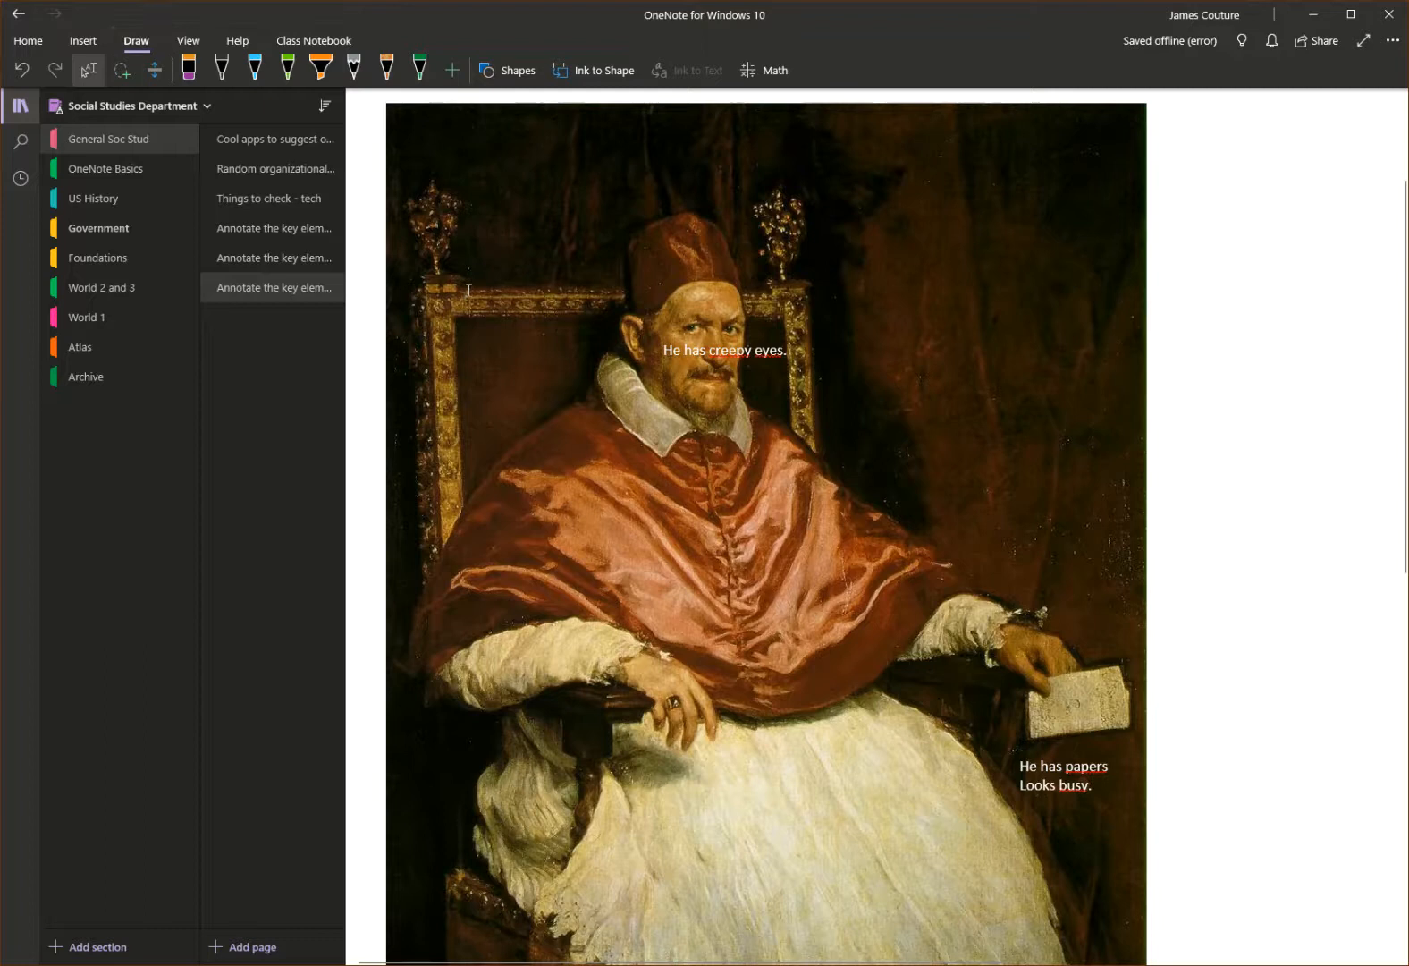
left_click(420, 70)
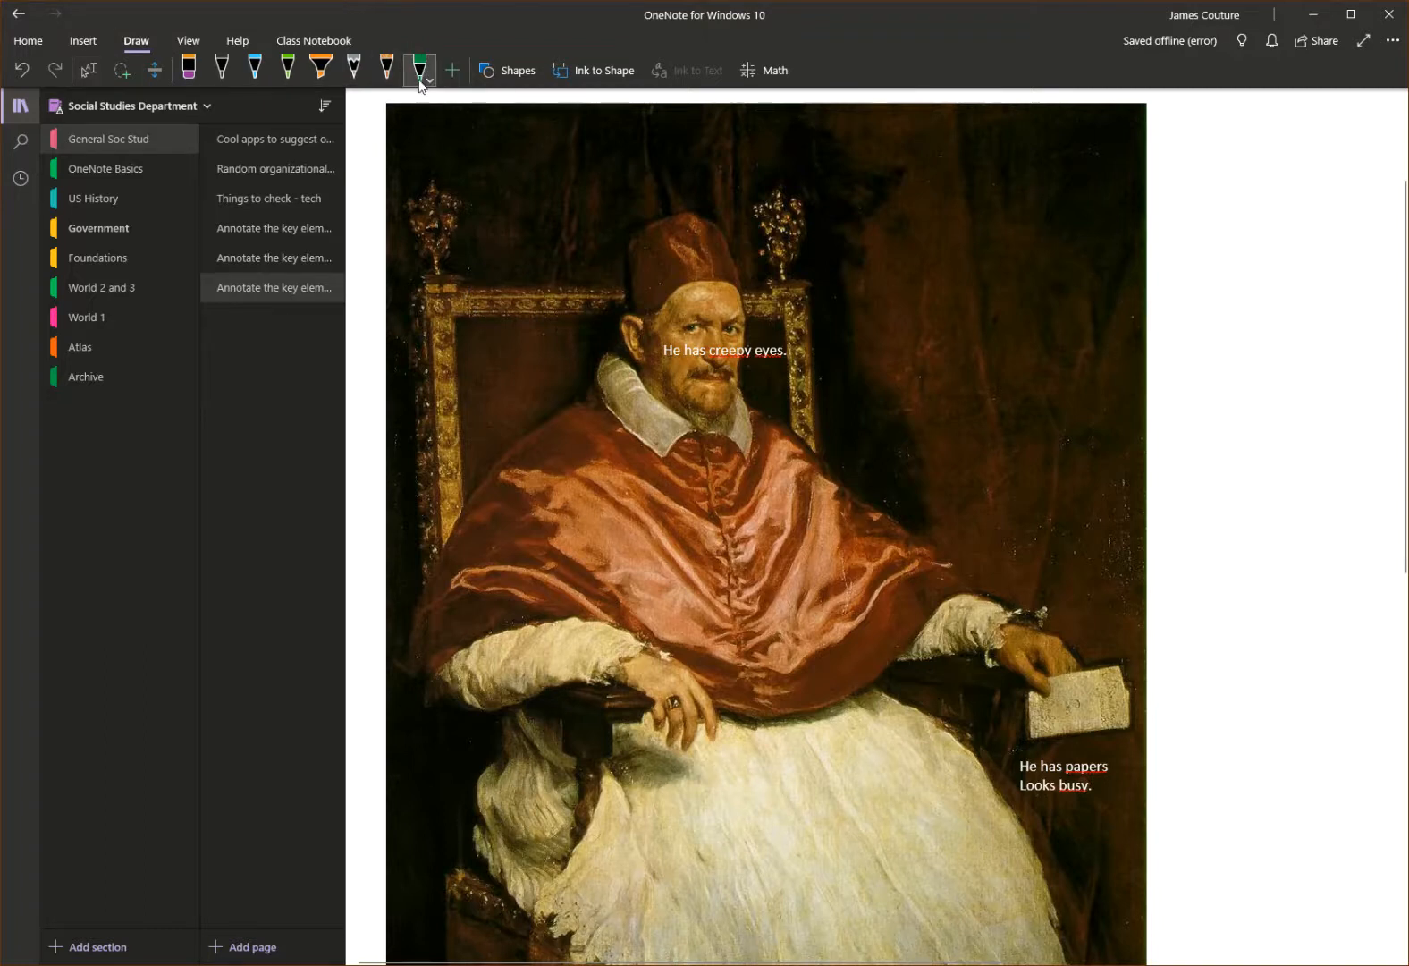
left_click(429, 82)
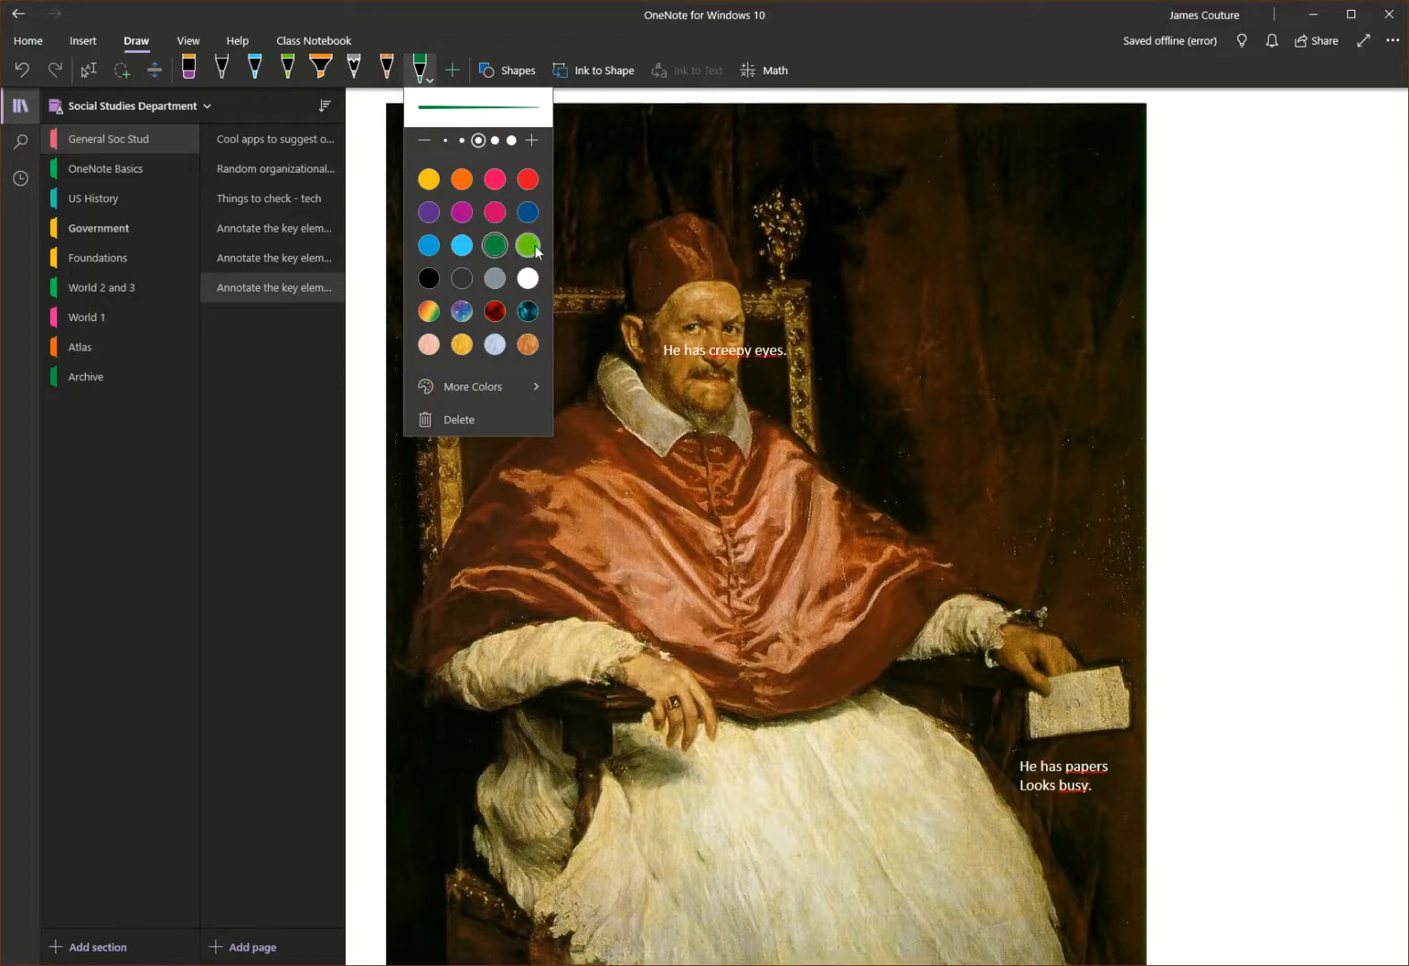
left_click(890, 376)
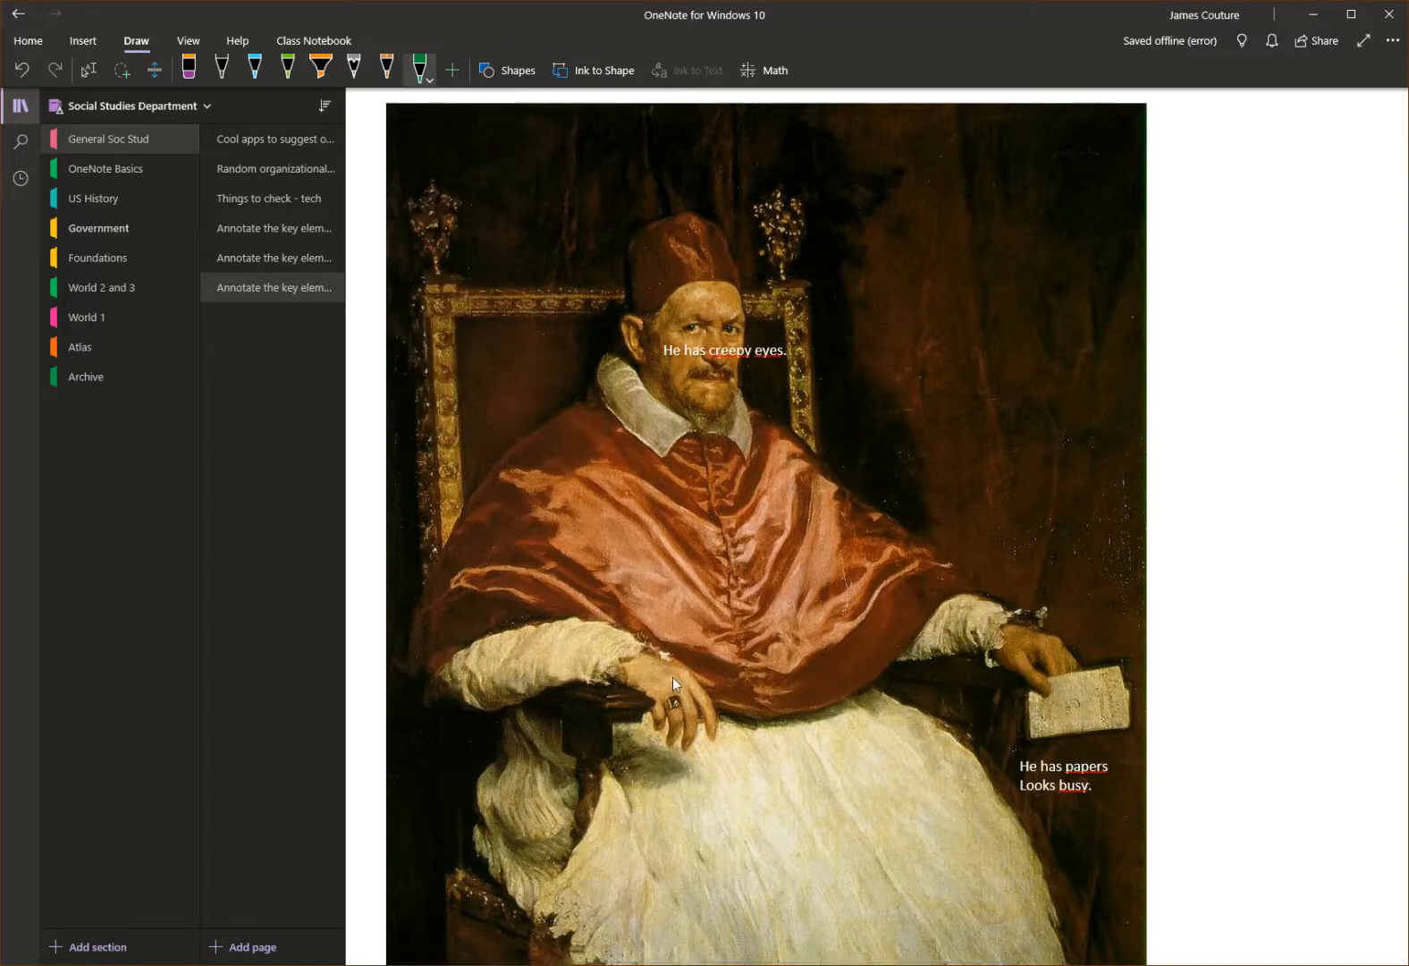
left_click_drag(684, 728, 672, 685)
- Draw a long green ink line down the painting's dark background and a looping stroke across the pope's shoulder and robe
scroll(800, 731, "up", 2)
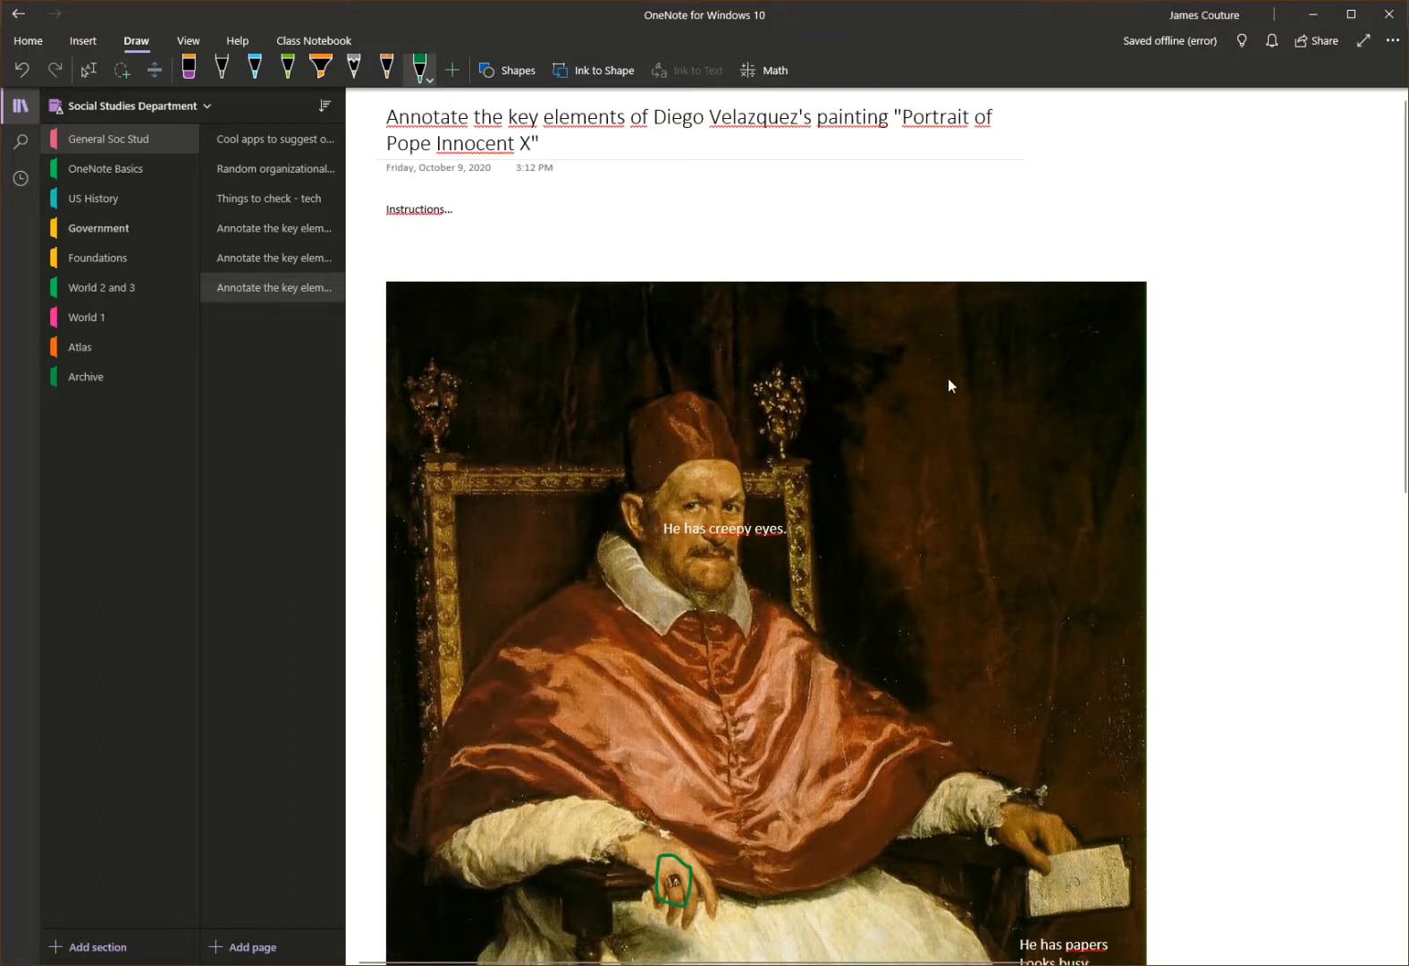
left_click_drag(961, 297, 1035, 712)
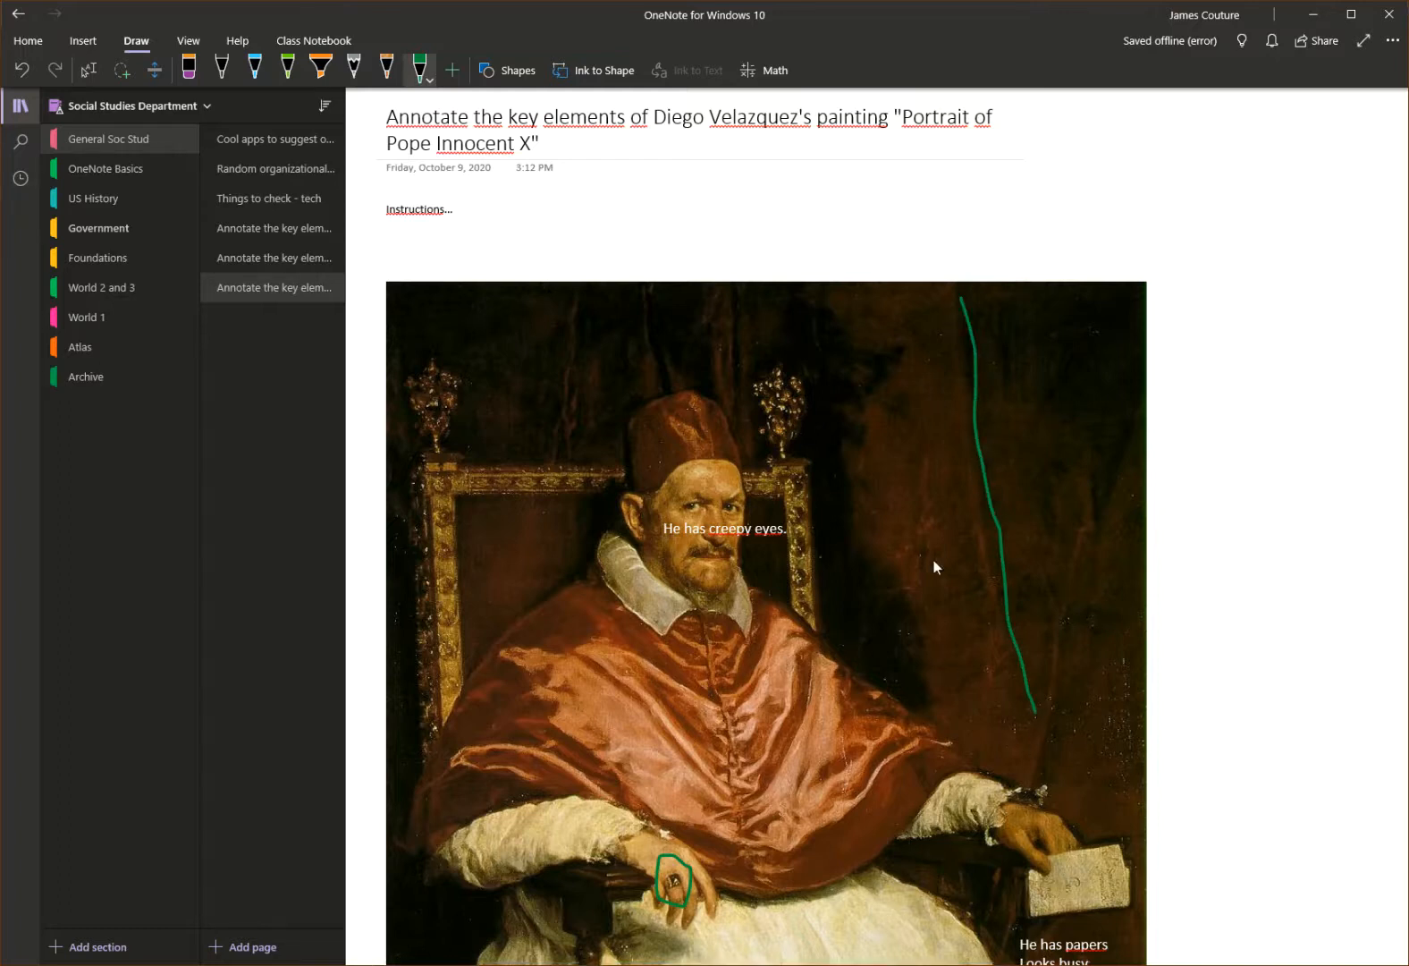
left_click_drag(852, 707, 725, 677)
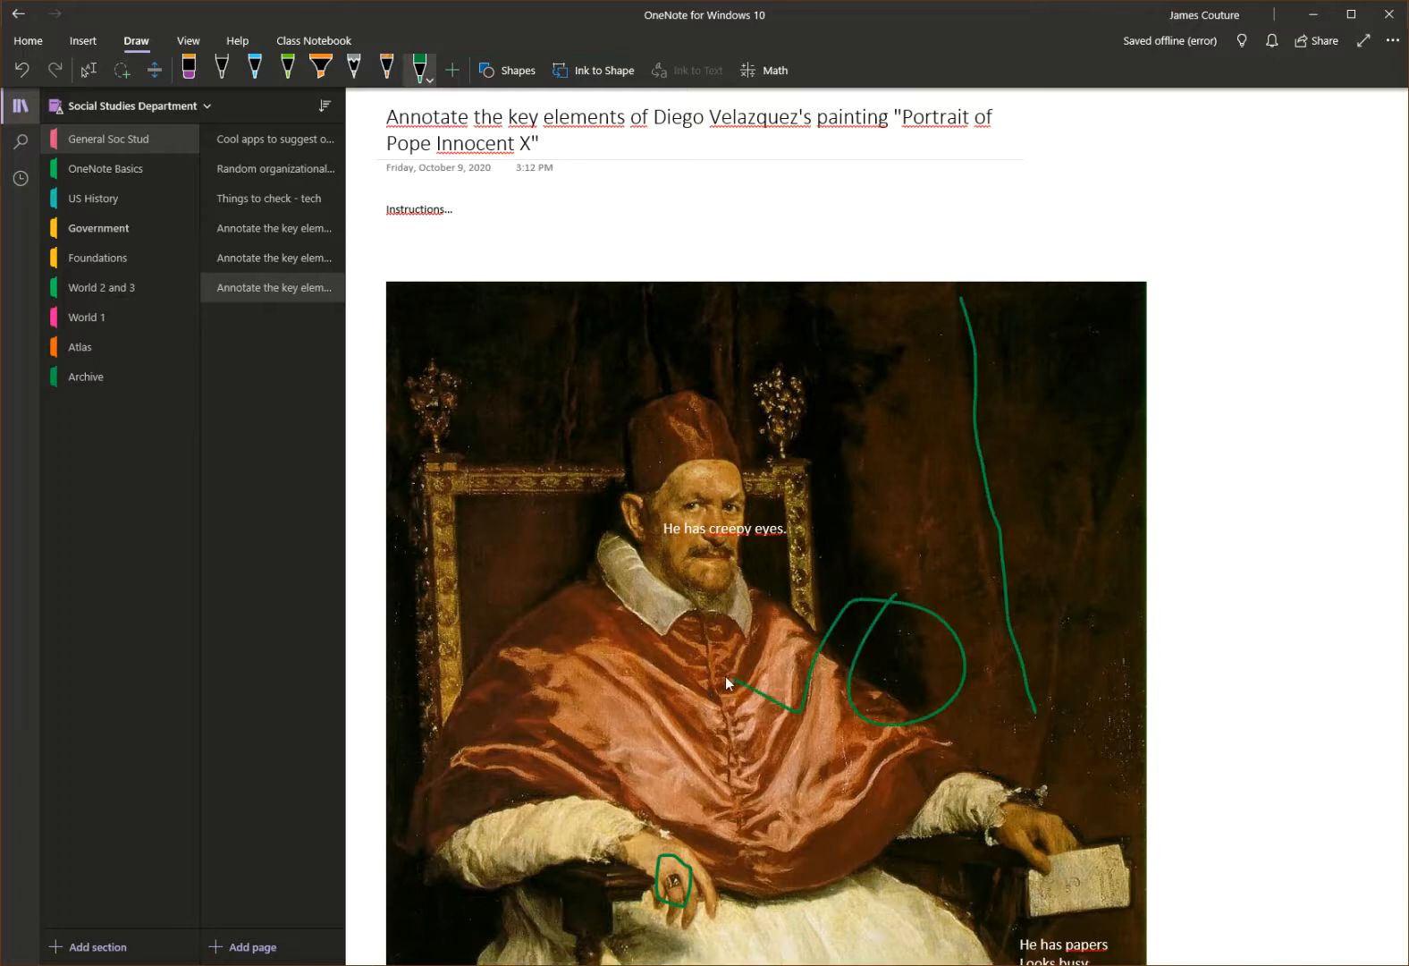
- Mark the word 'He' in the 'He has creepy eyes.' note with the orange highlighter
left_click(320, 67)
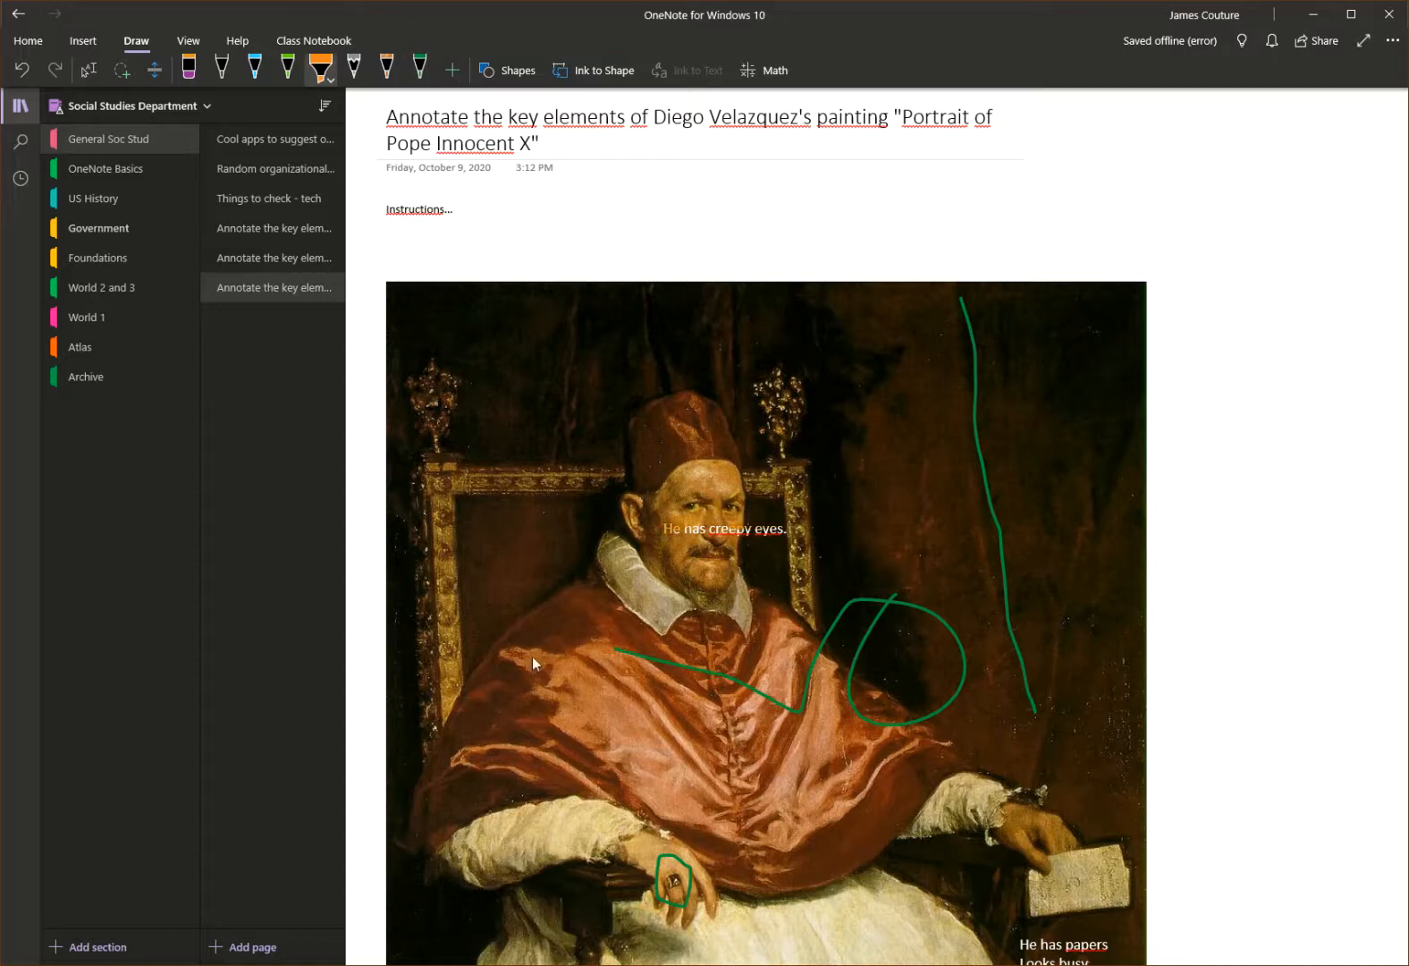
scroll(878, 582, "down", 3)
scroll(880, 585, "up", 3)
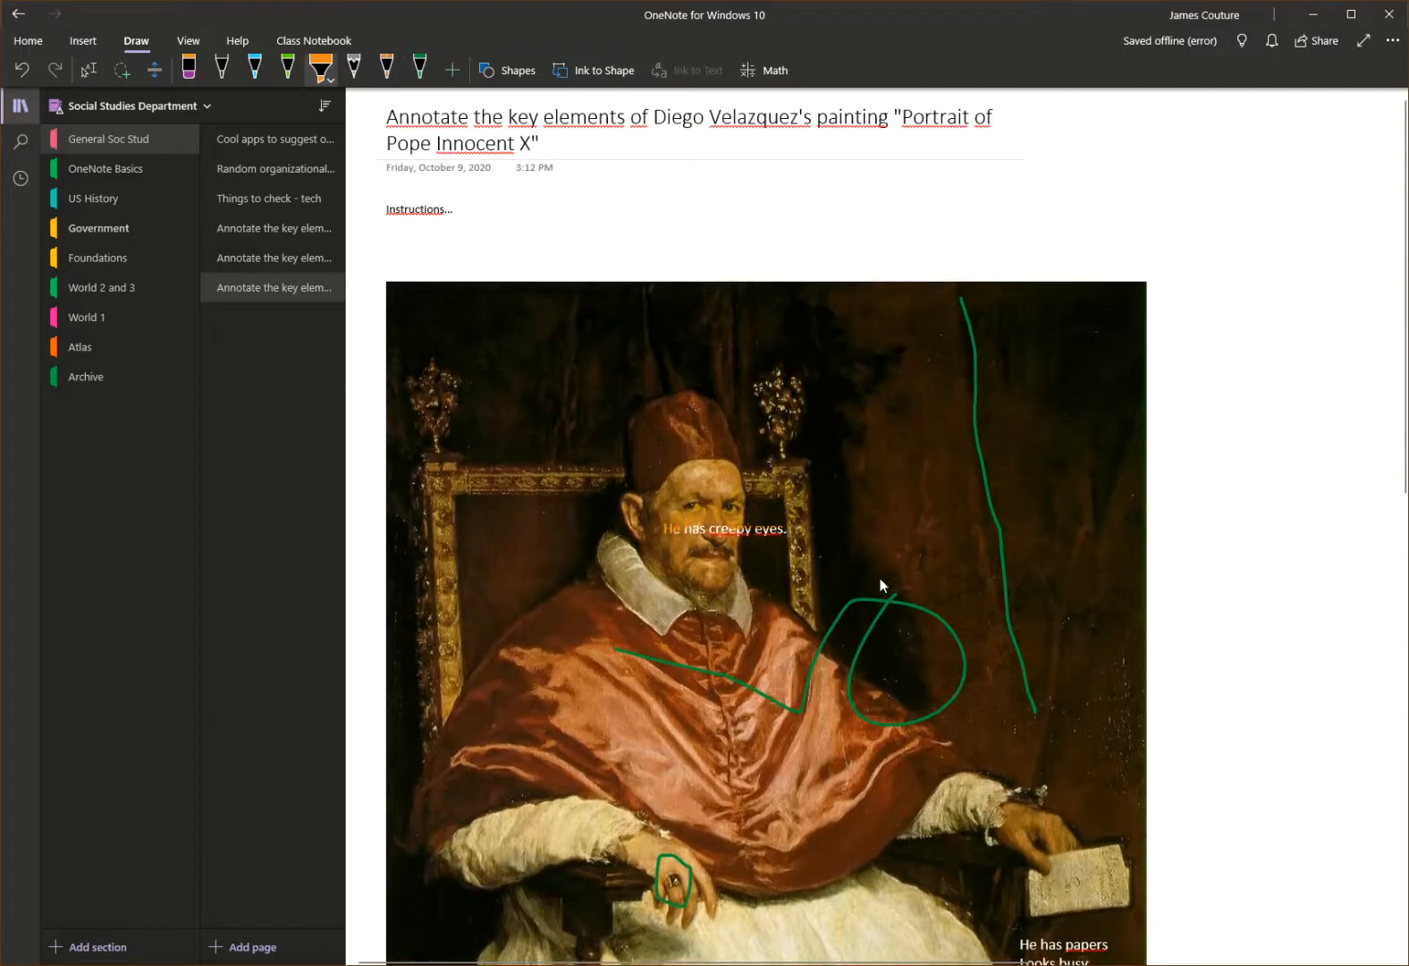
scroll(758, 521, "down", 3)
scroll(758, 521, "up", 3)
- Add a new blank page at the end of the General Soc Stud section
right_click(275, 366)
left_click(249, 366)
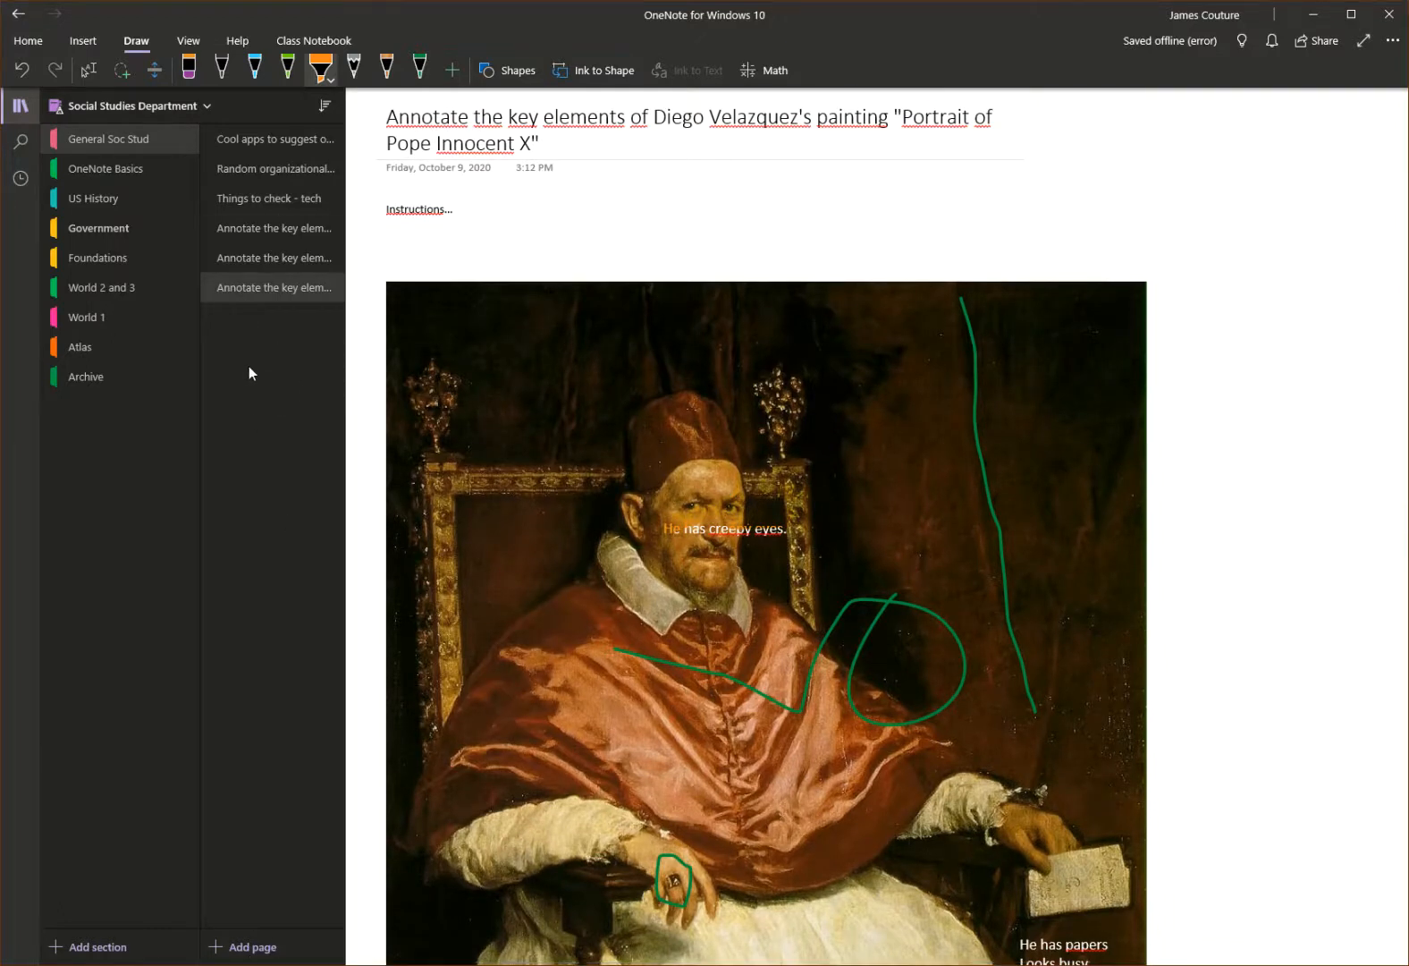
right_click(248, 367)
left_click(291, 373)
right_click(610, 349)
left_click(402, 344)
- Insert the picture file 'El Greco - Cardinal.jpg' from the Meat and Popes folder into the blank page
left_click(83, 42)
left_click(322, 75)
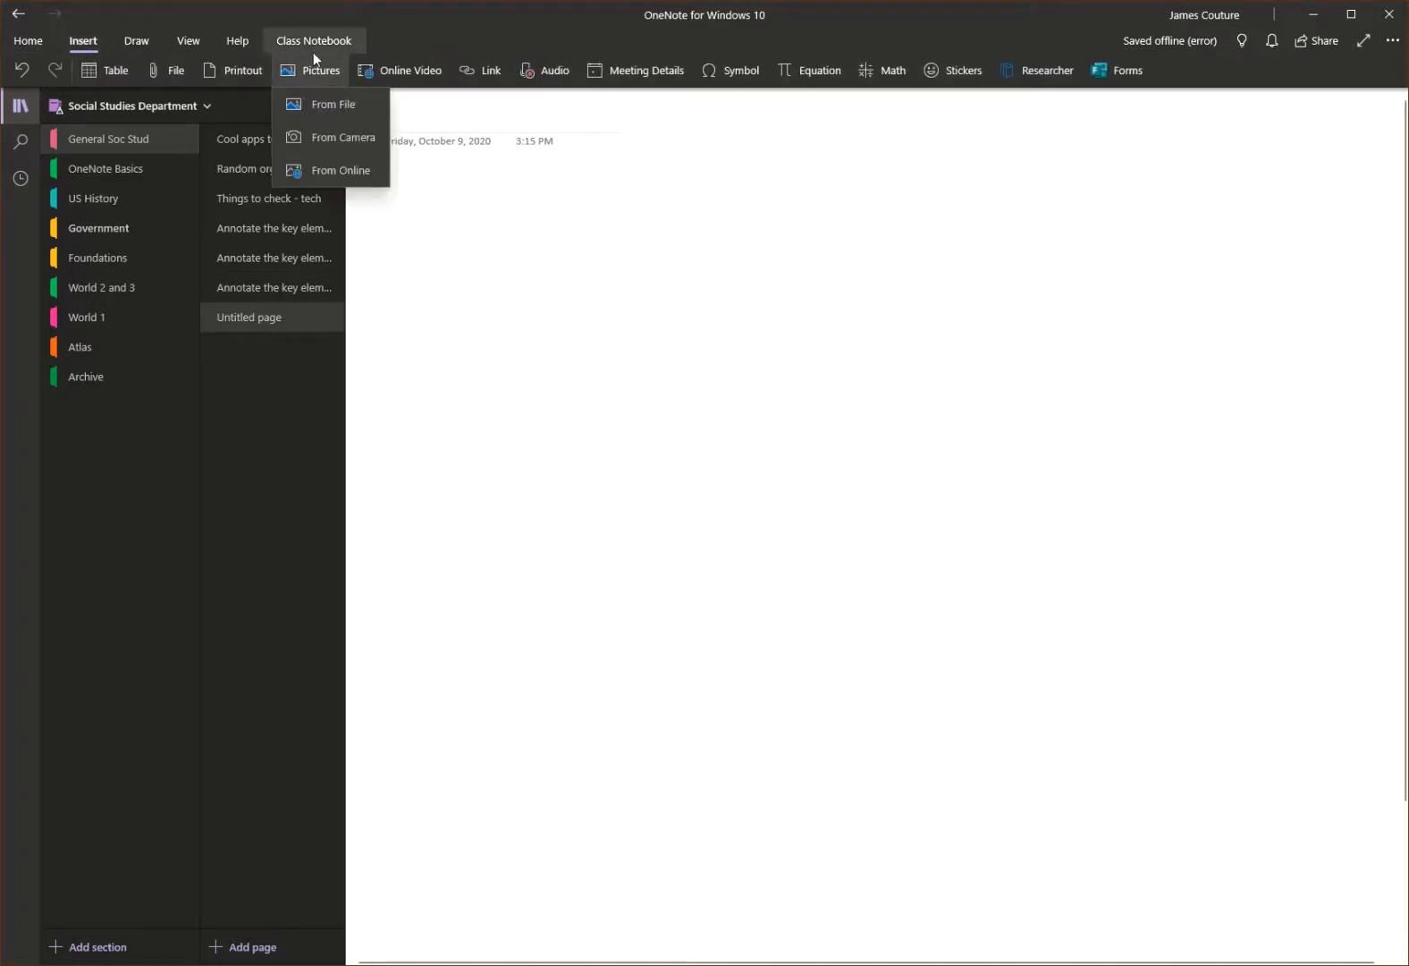
left_click(343, 141)
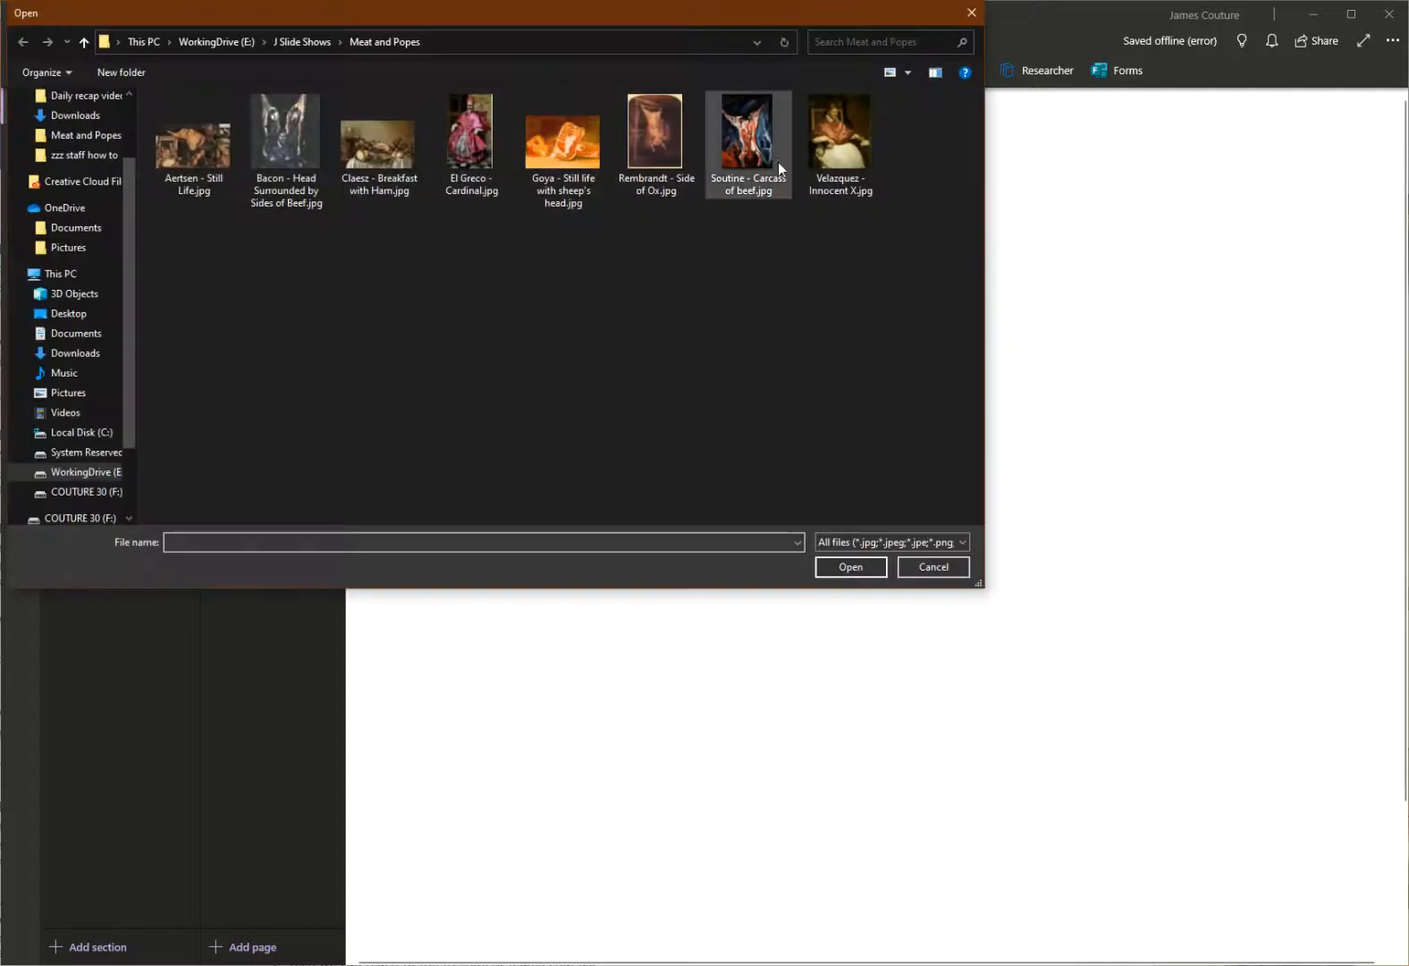
double_click(470, 143)
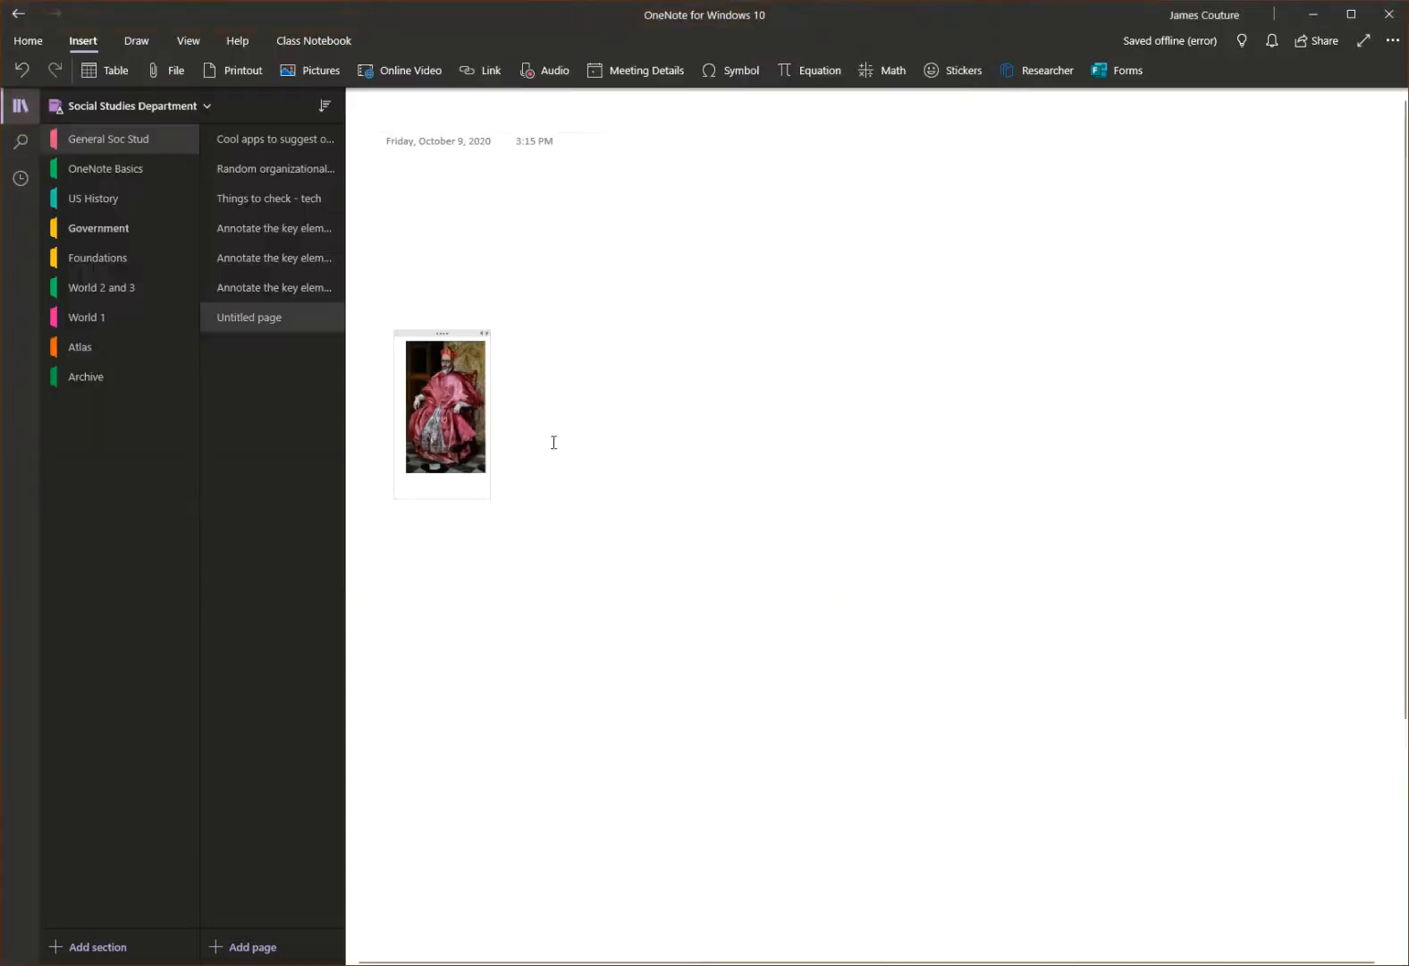
- Enlarge the cardinal picture to several times its size and set it as the page background
left_click(488, 476)
left_click_drag(491, 479, 965, 912)
right_click(663, 458)
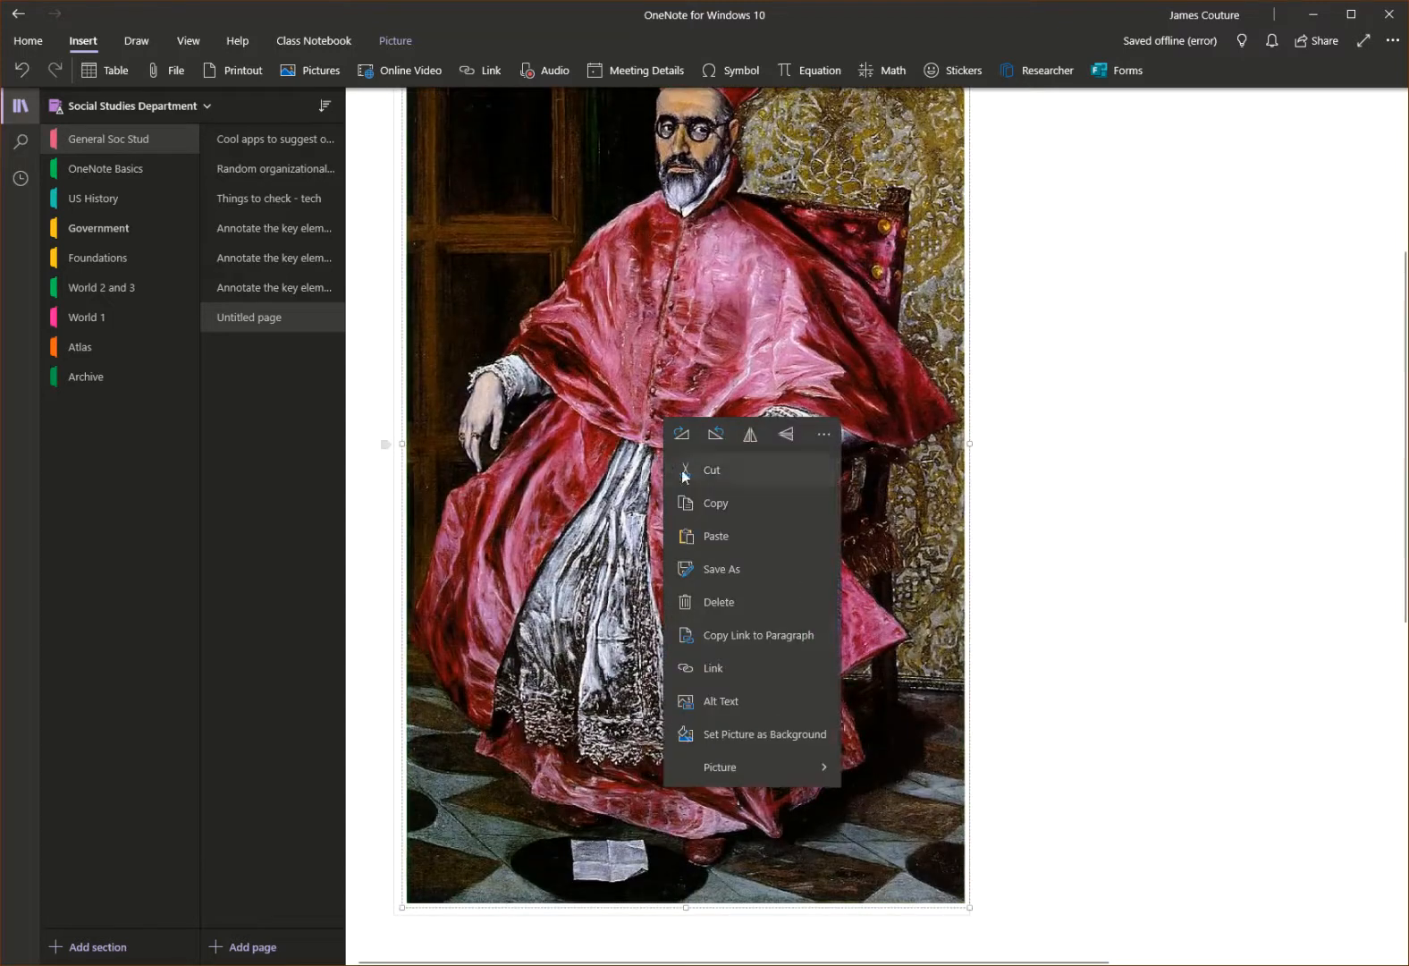
left_click(765, 734)
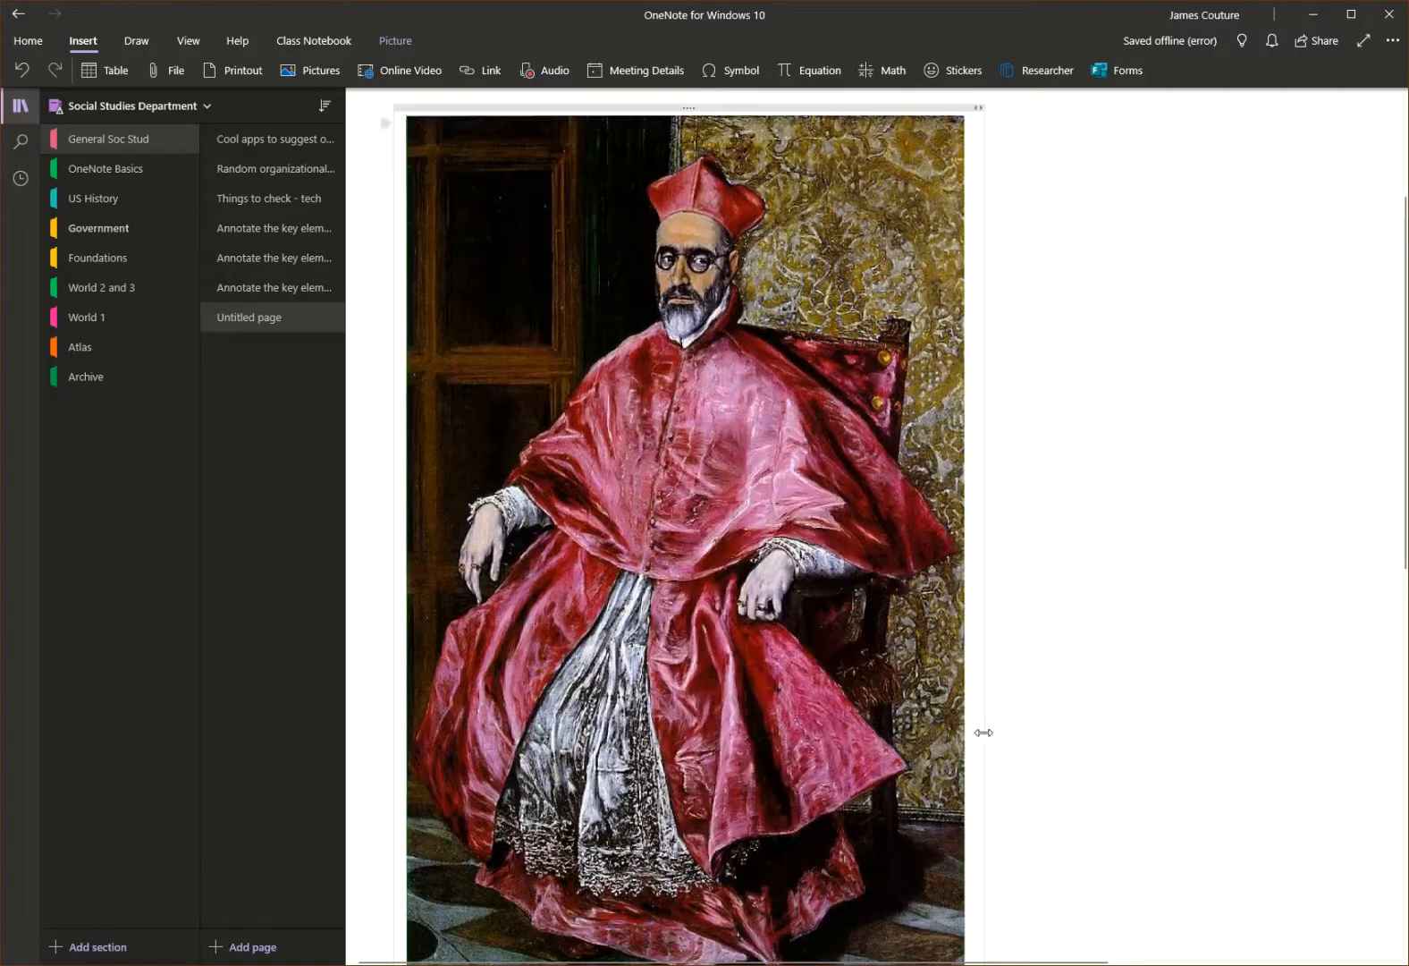
- Move the empty note container off the cardinal background picture and delete it
scroll(1070, 682, "up", 3)
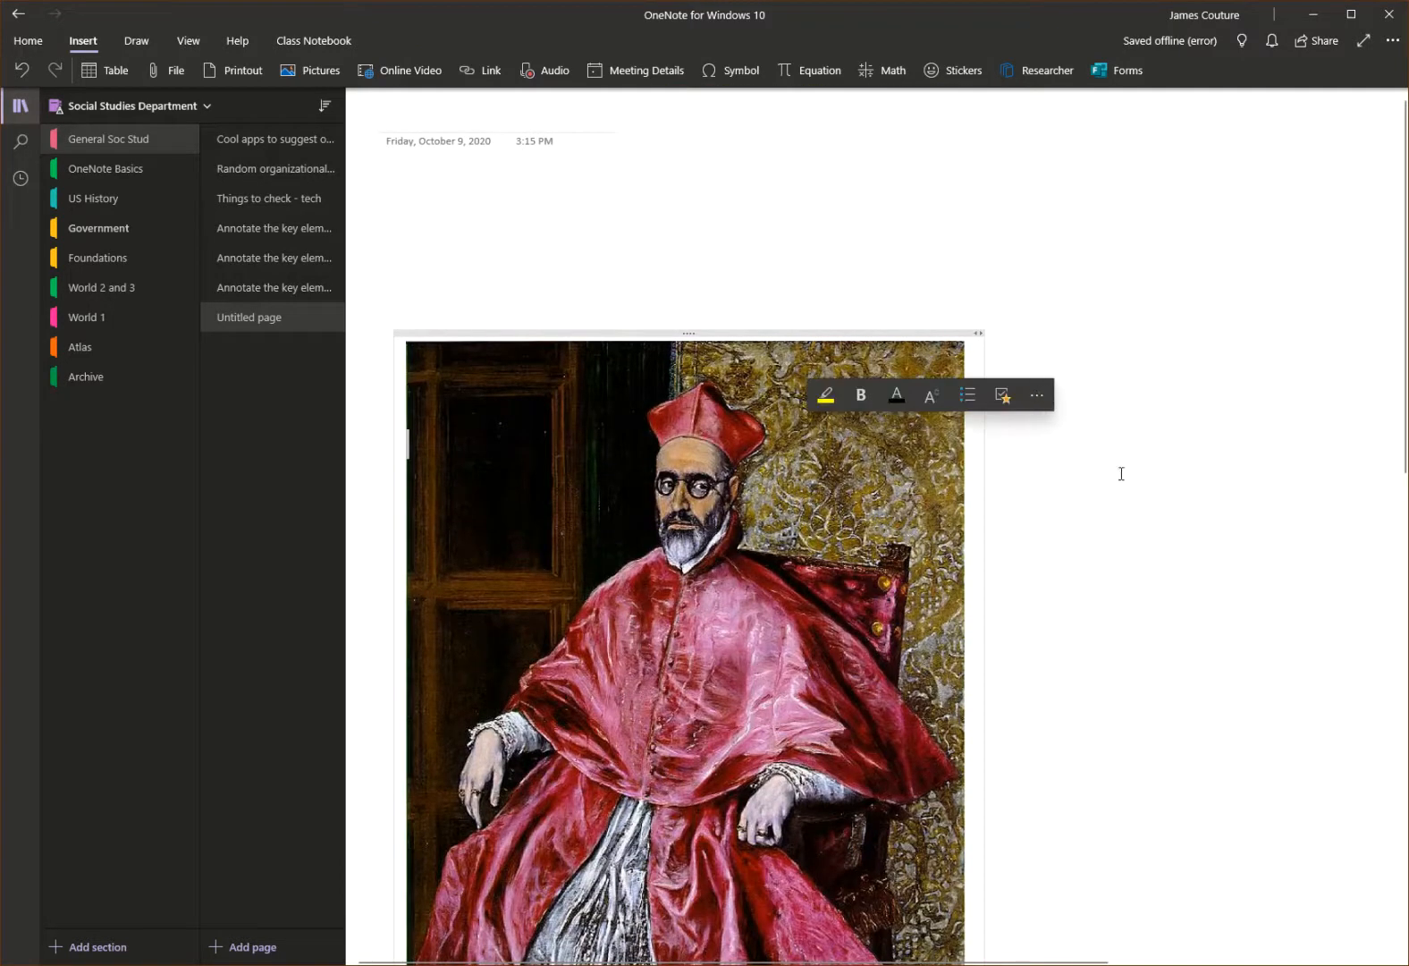
left_click_drag(697, 331, 739, 228)
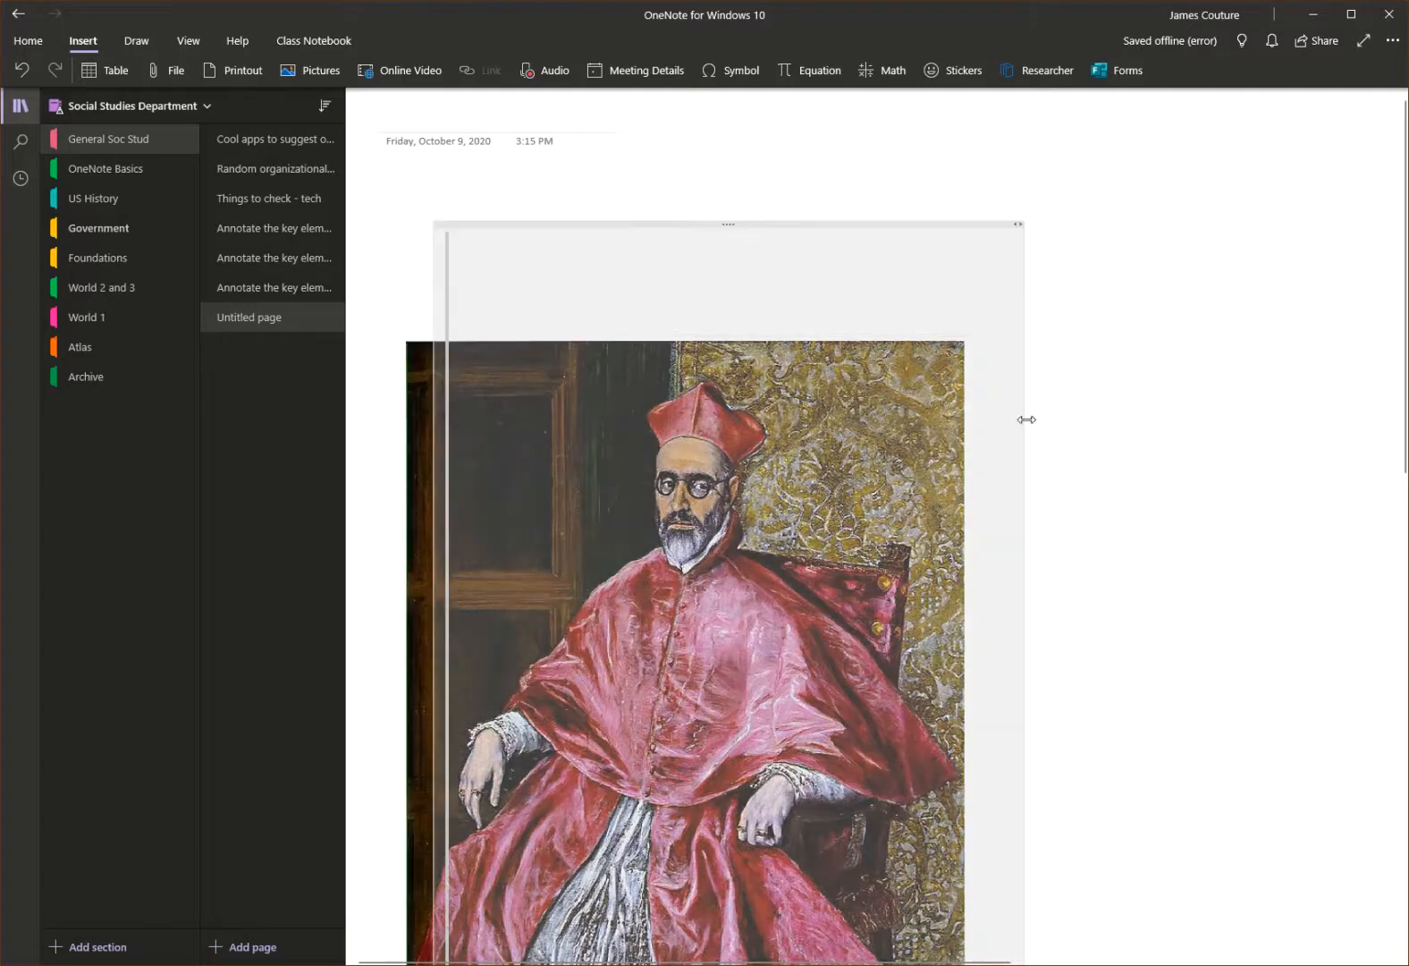
key("Delete")
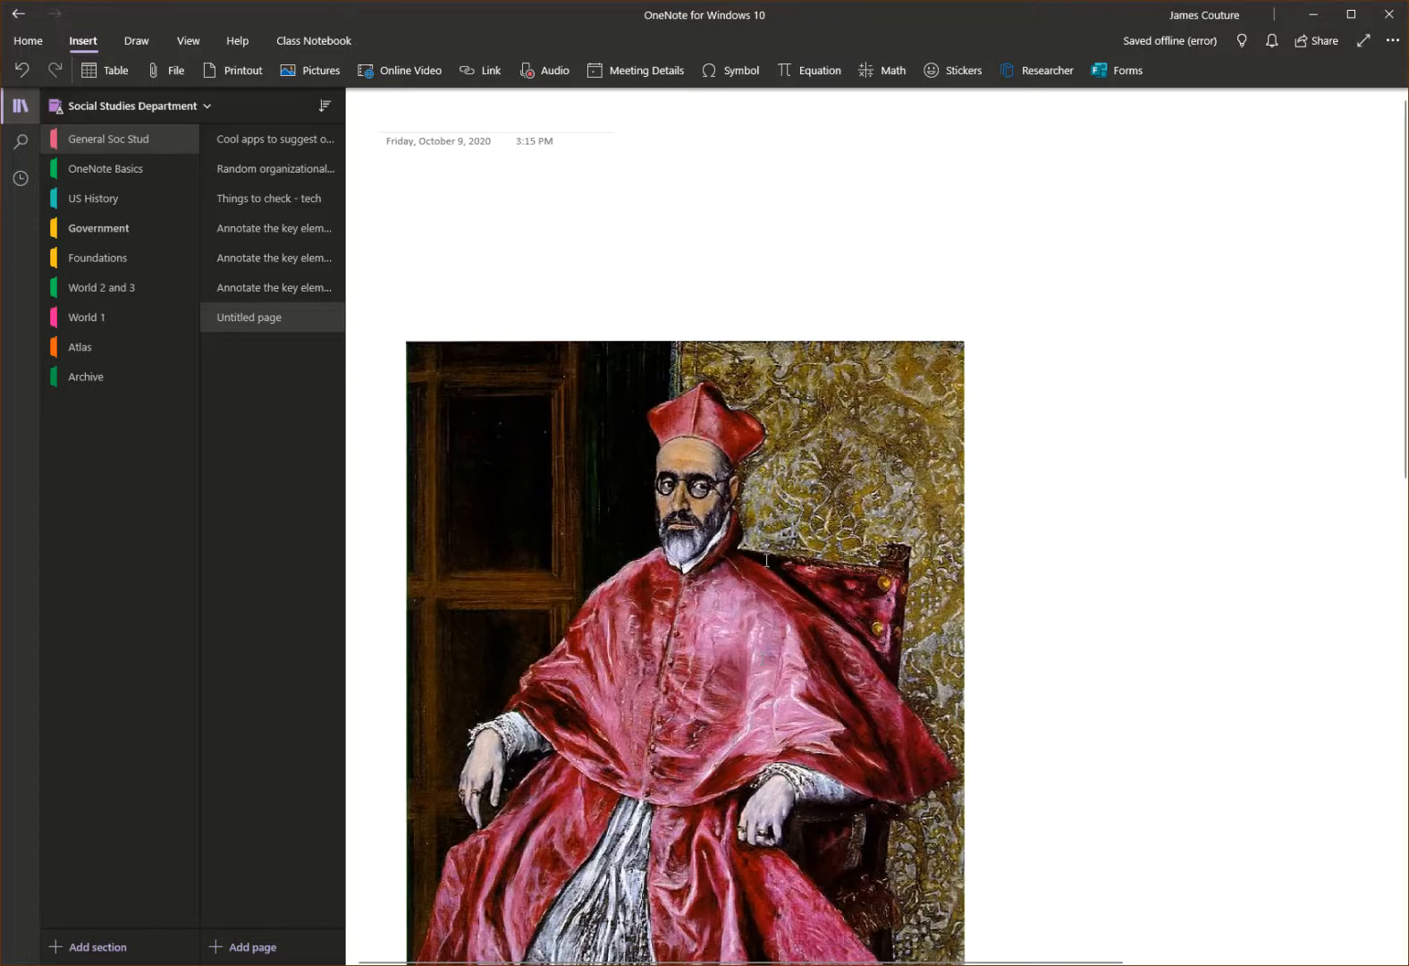
scroll(662, 501, "down", 2)
scroll(635, 505, "up", 2)
left_click(137, 41)
left_click(28, 41)
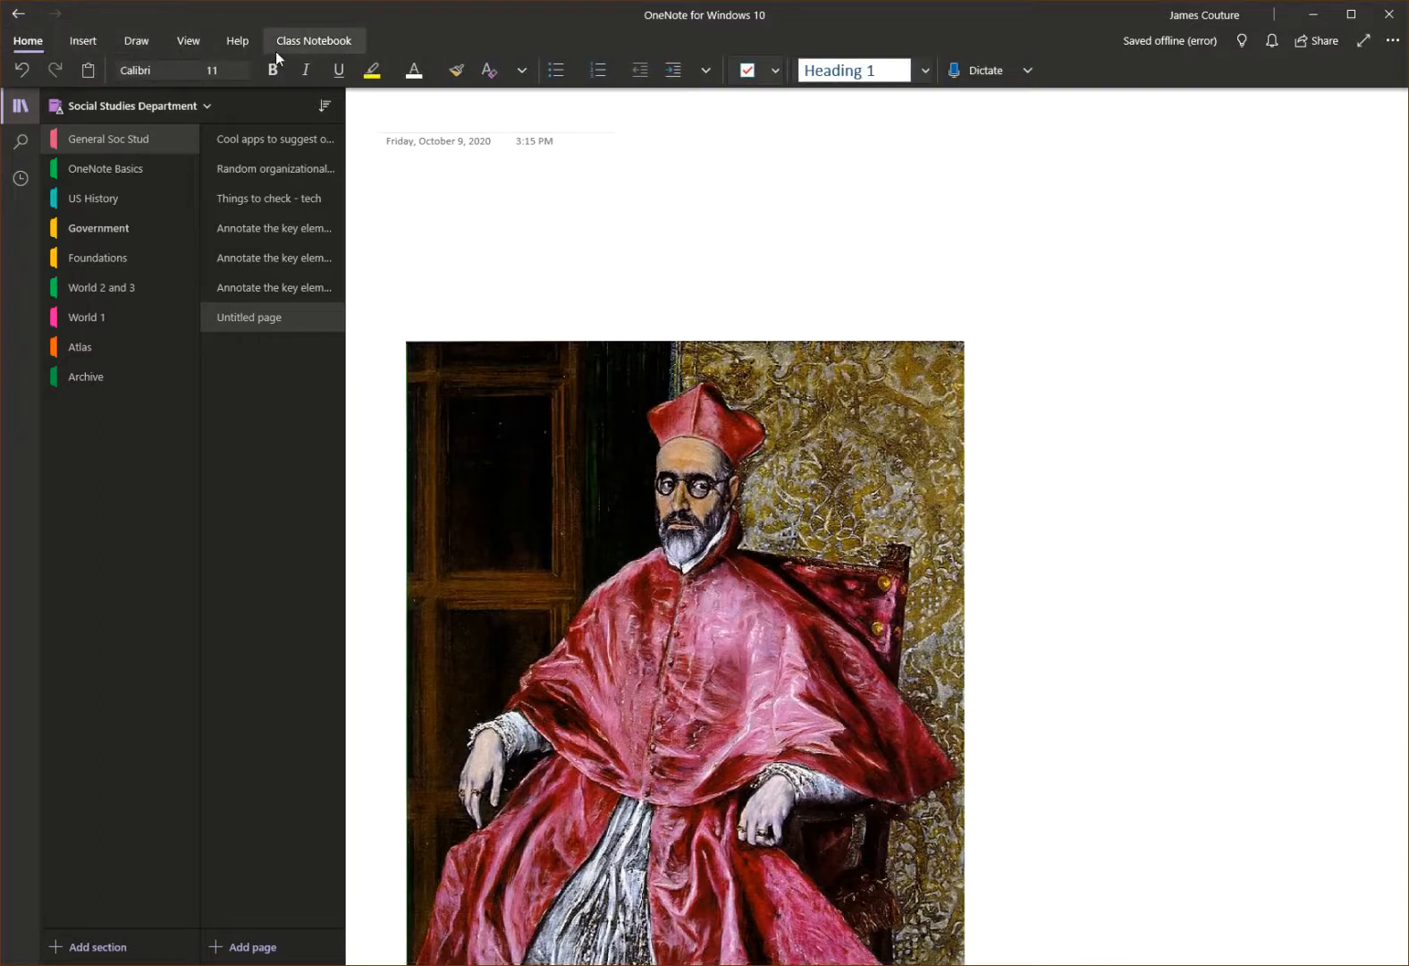
left_click(135, 43)
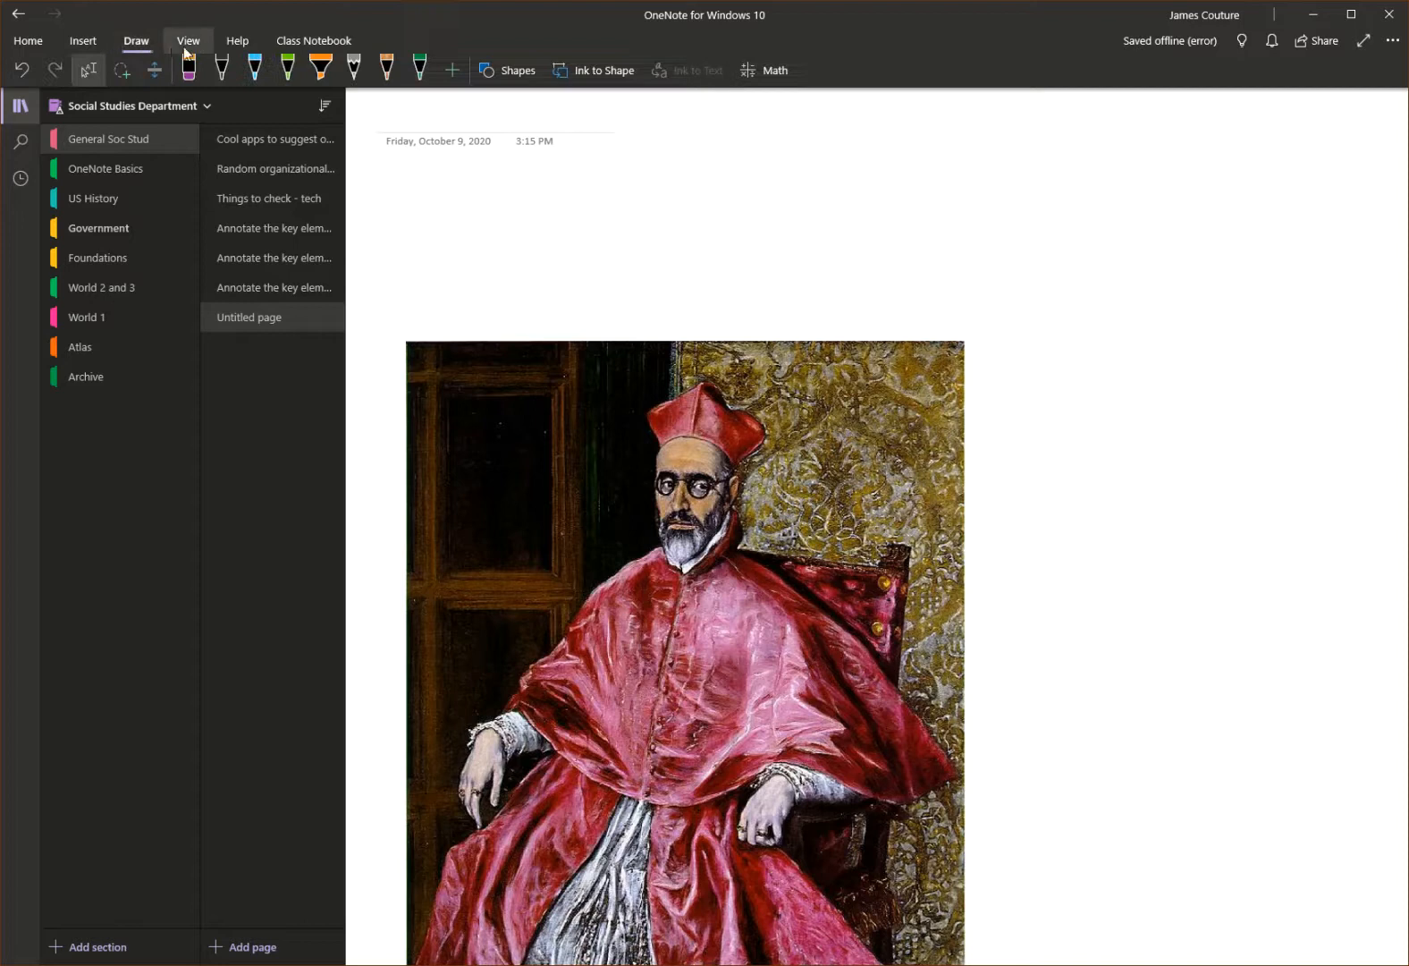